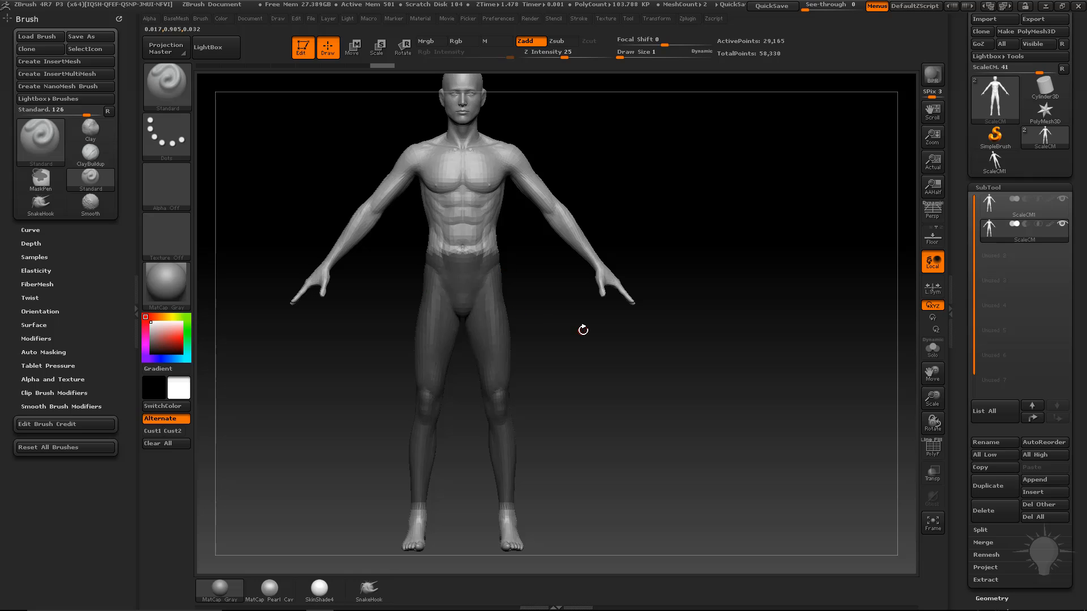
# Convert the masked leg region of the body into a new polygroup with Ctrl+W.
pyautogui.hotkey('ctrl', 'w')
# Solo the copied body, hide all but the leg polygroup, and delete the hidden geometry.
pyautogui.keyDown('ctrl'); pyautogui.keyDown('shift'); pyautogui.click(501, 308); pyautogui.keyUp('shift'); pyautogui.keyUp('ctrl')
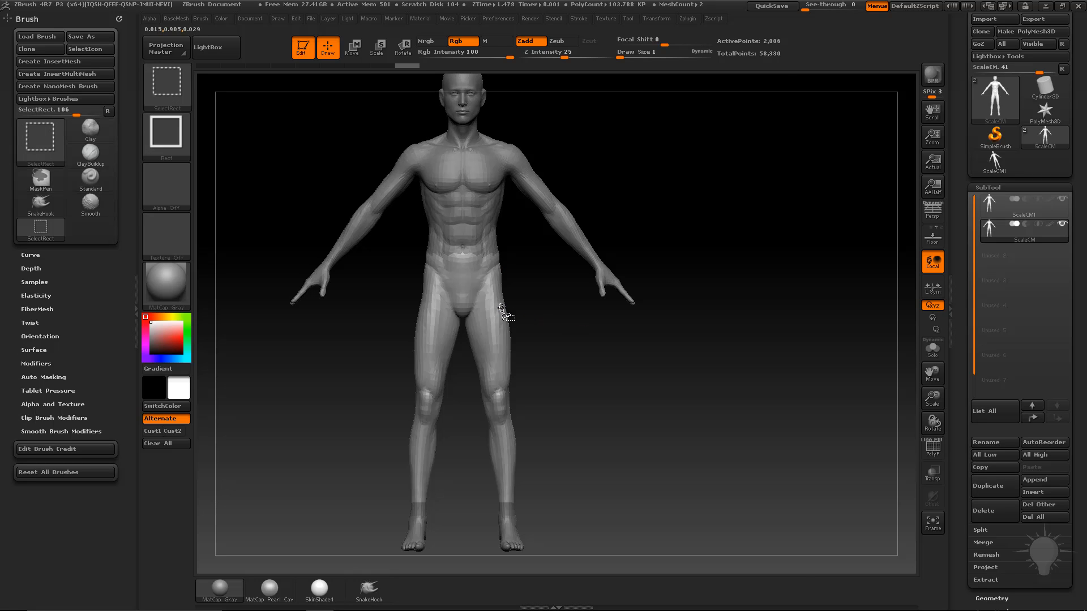
pyautogui.click(932, 348)
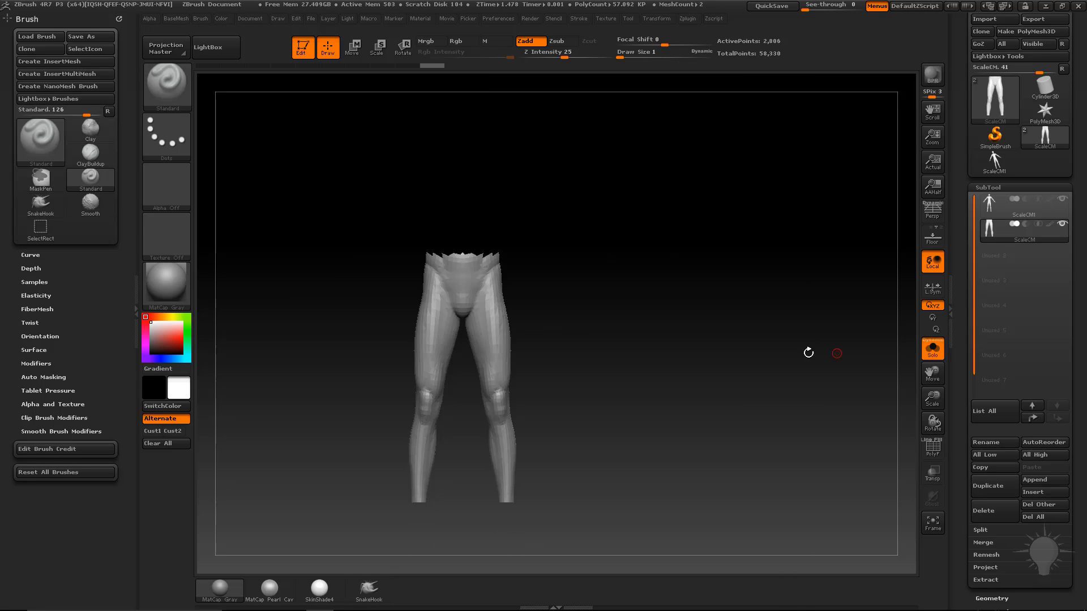
pyautogui.keyDown('ctrl'); pyautogui.keyDown('shift'); pyautogui.click(488, 316); pyautogui.keyUp('shift'); pyautogui.keyUp('ctrl')
pyautogui.press('2')
pyautogui.click(782, 256)
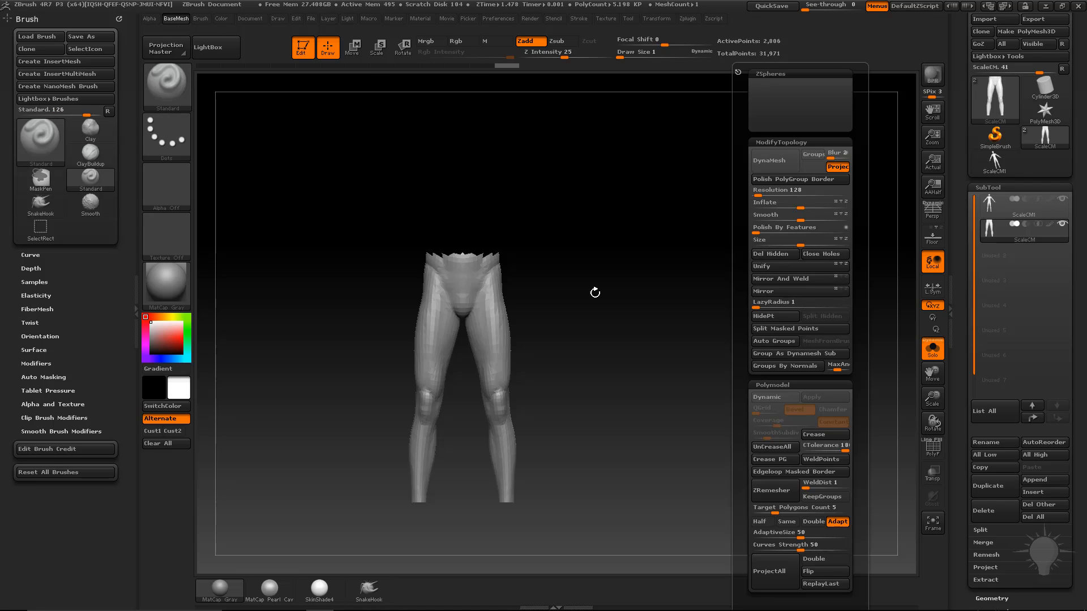
# Frame the isolated legs and turn on the PolyF wireframe.
pyautogui.keyDown('alt'); pyautogui.moveTo(709, 344); pyautogui.dragTo(868, 394); pyautogui.keyUp('alt')
pyautogui.click(929, 449)
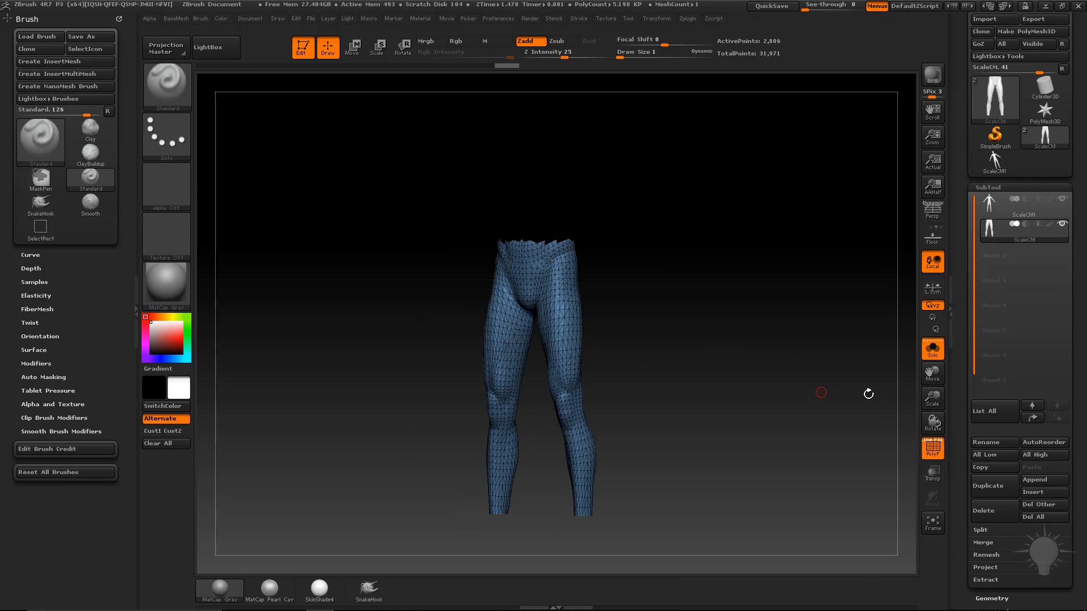
pyautogui.moveTo(961, 446); pyautogui.dragTo(989, 308)
# Apply a mask by features to the leggings, then clear the mask bands from the thighs.
pyautogui.press('shift')
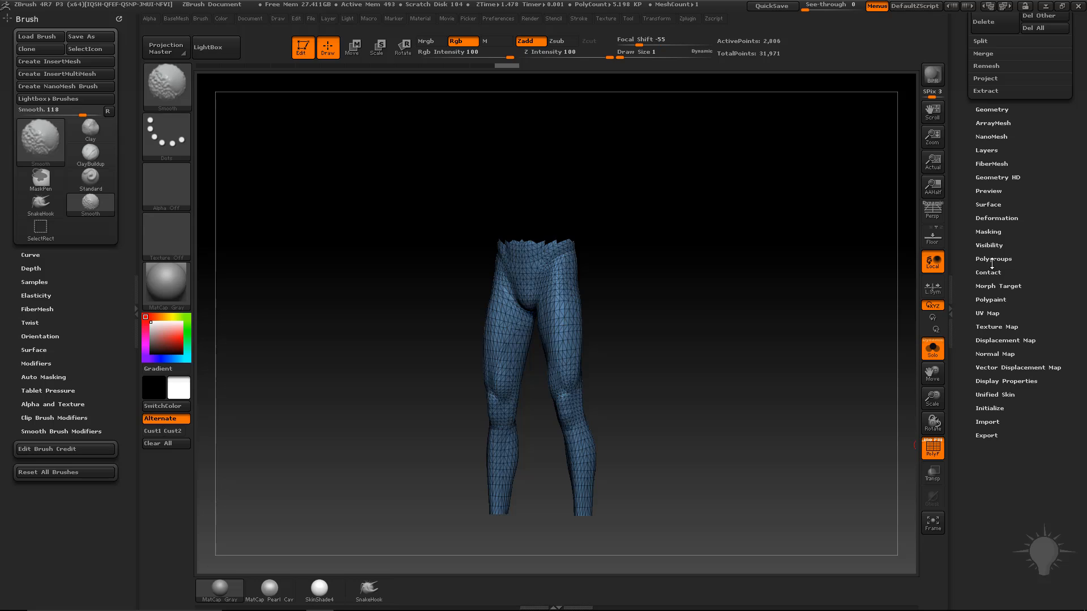
pyautogui.click(989, 232)
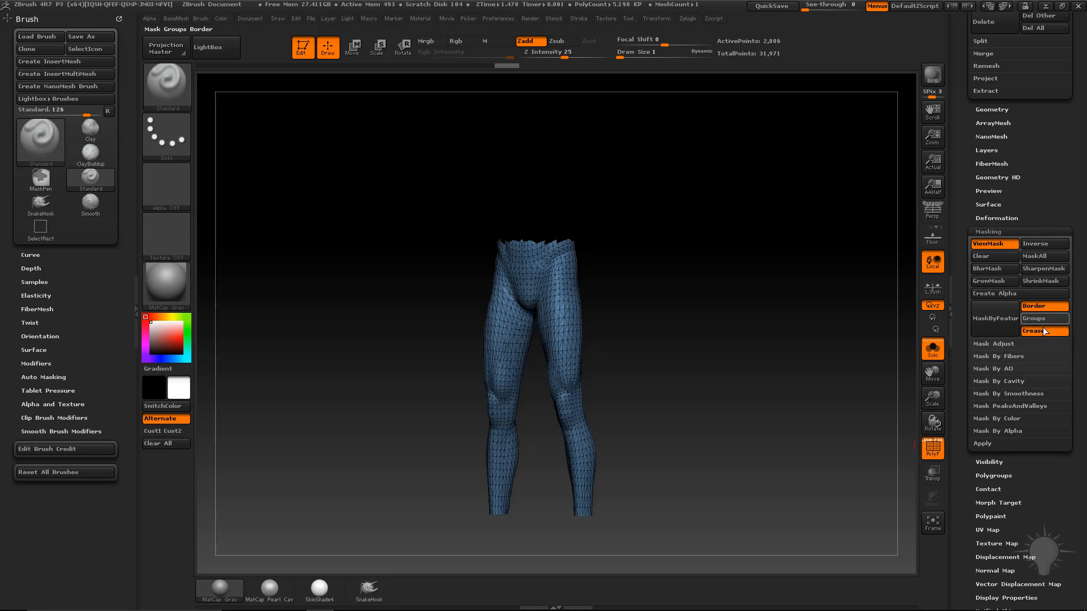
pyautogui.click(1004, 317)
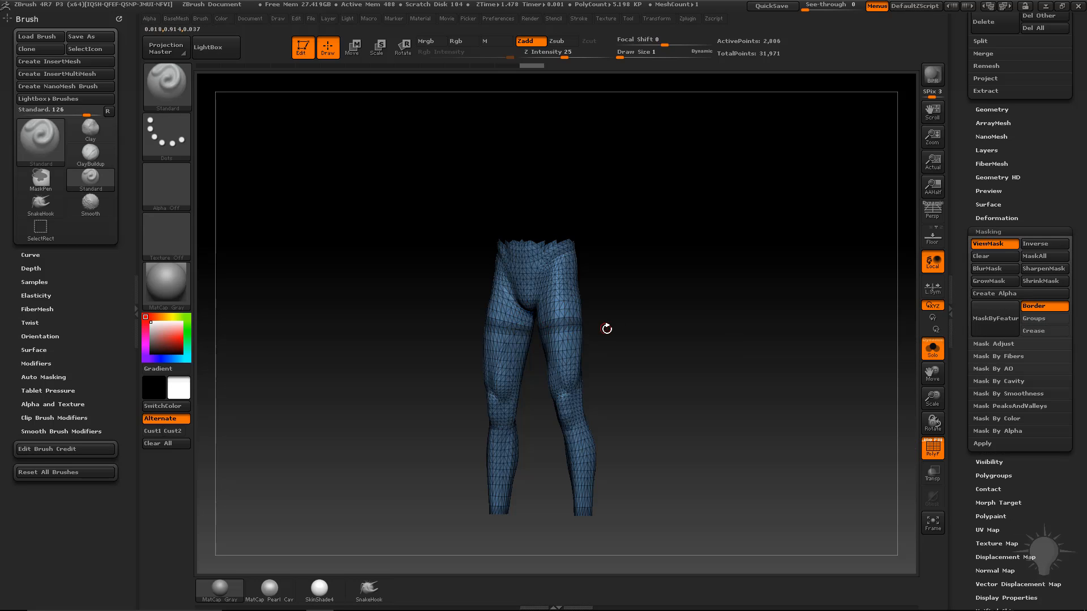
pyautogui.hotkey('ctrl', 'h')
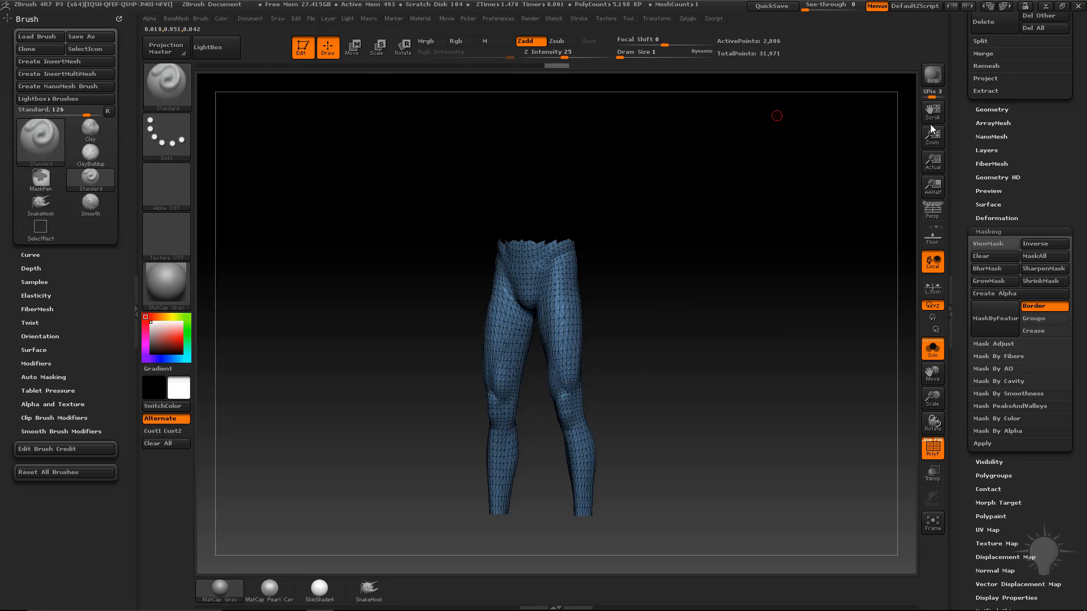
# Weld the leggings' coincident points with Modify Topology > WeldPoints.
pyautogui.keyDown('shift'); pyautogui.click(991, 109); pyautogui.keyUp('shift')
pyautogui.keyDown('shift'); pyautogui.click(986, 233); pyautogui.keyUp('shift')
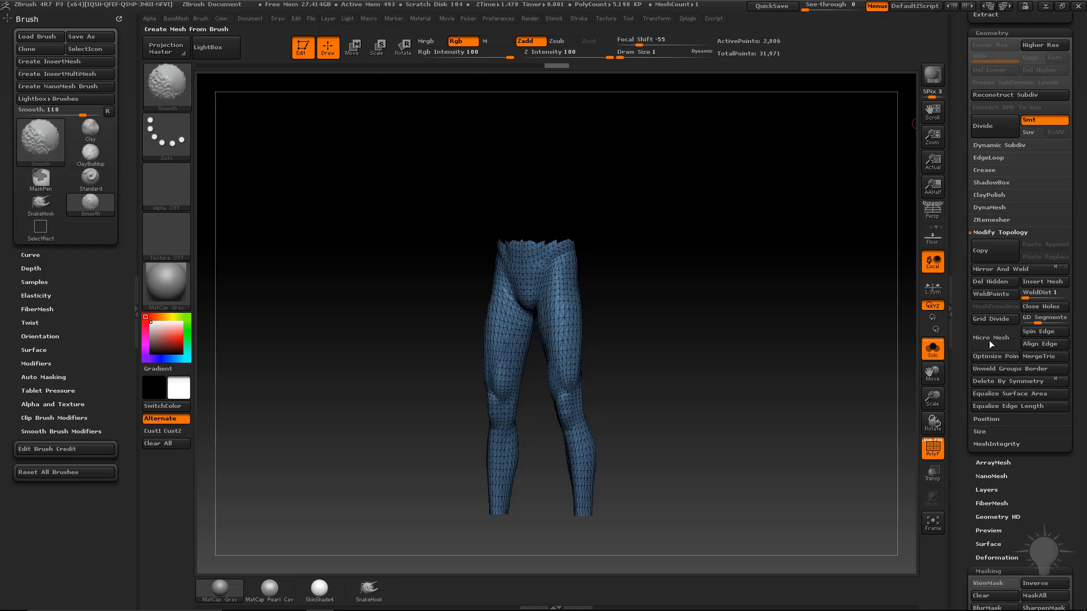
pyautogui.click(995, 294)
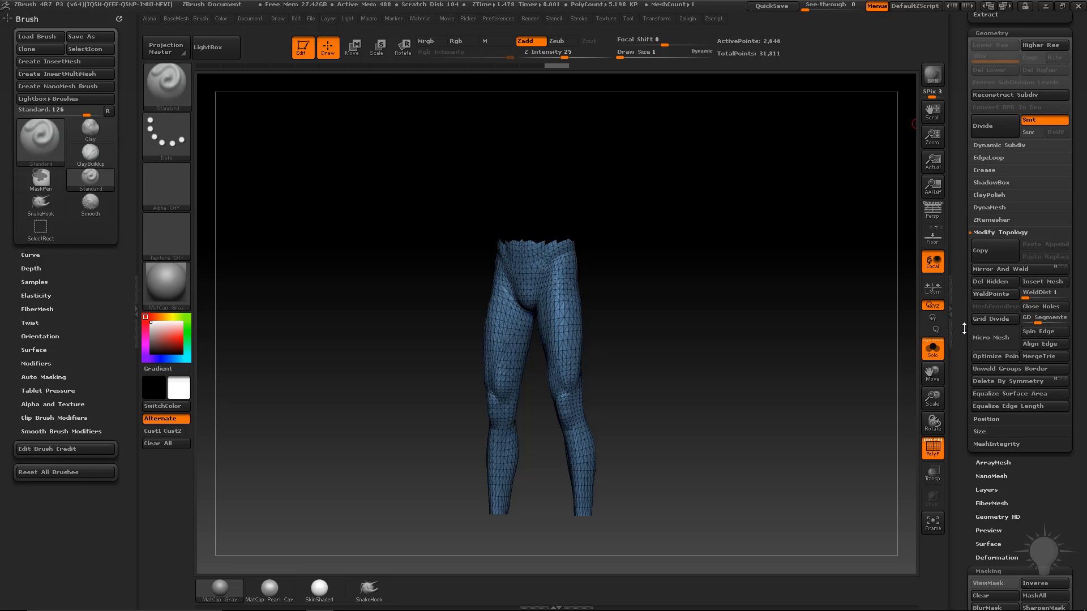
pyautogui.moveTo(967, 519); pyautogui.dragTo(967, 226)
# Mask the open border edges with MaskByFeature and invert the mask.
pyautogui.click(981, 369)
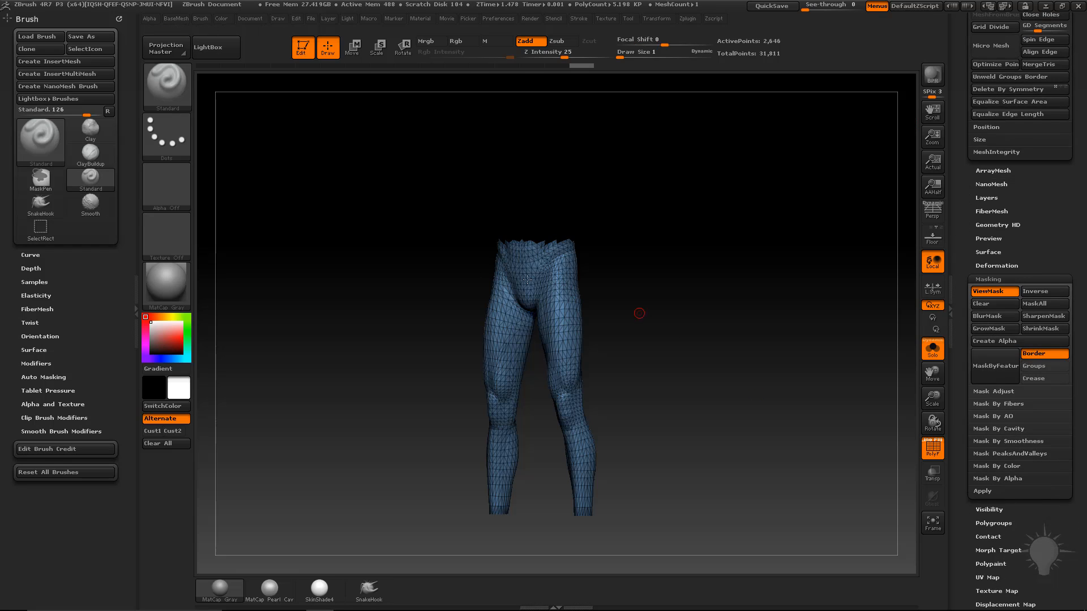
pyautogui.keyDown('ctrl'); pyautogui.click(727, 252); pyautogui.keyUp('ctrl')
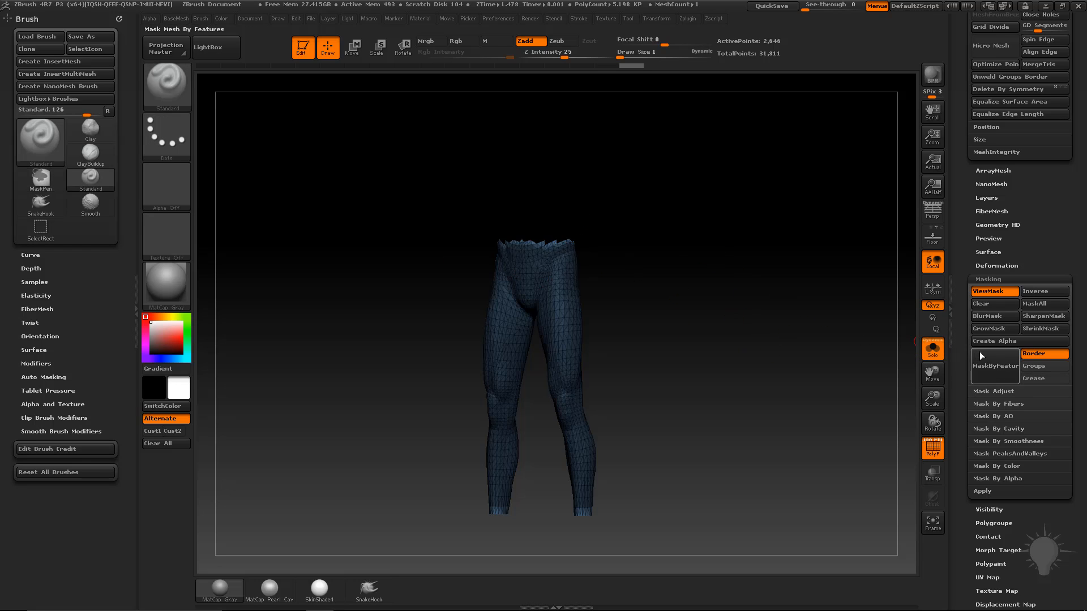
pyautogui.keyDown('shift'); pyautogui.click(993, 265); pyautogui.keyUp('shift')
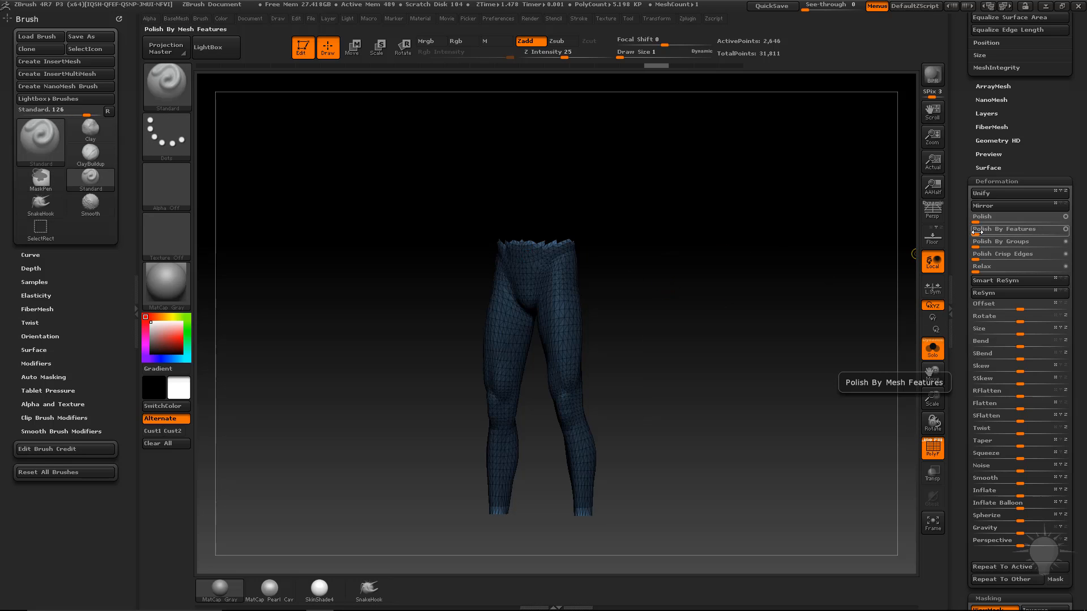
# ZRemesh the leggings with AdaptiveSize 0 and Half density enabled.
pyautogui.moveTo(755, 214); pyautogui.dragTo(571, 279)
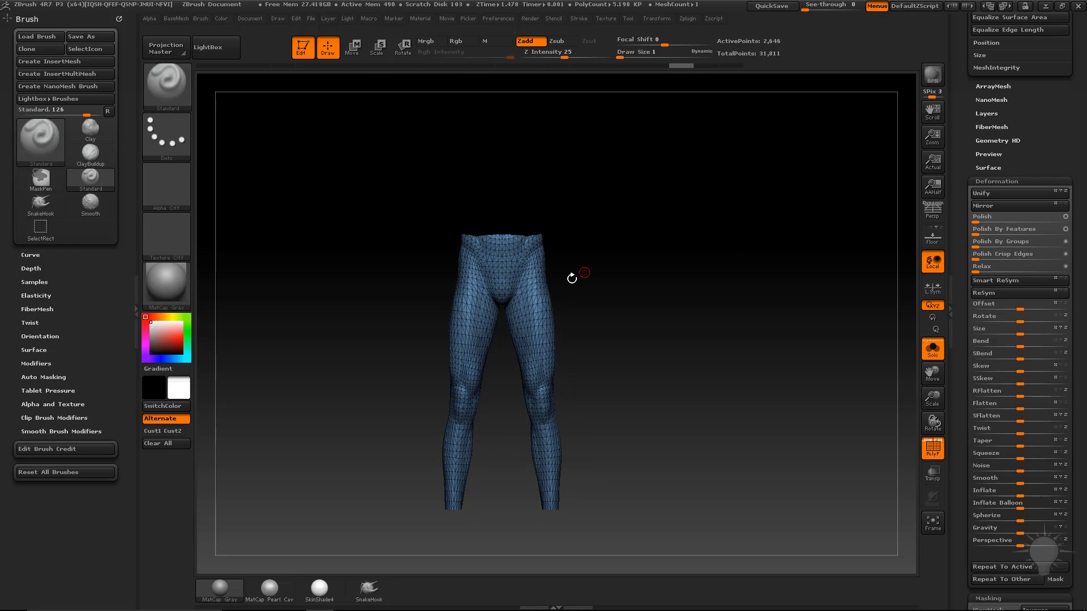
pyautogui.moveTo(960, 283); pyautogui.dragTo(963, 407)
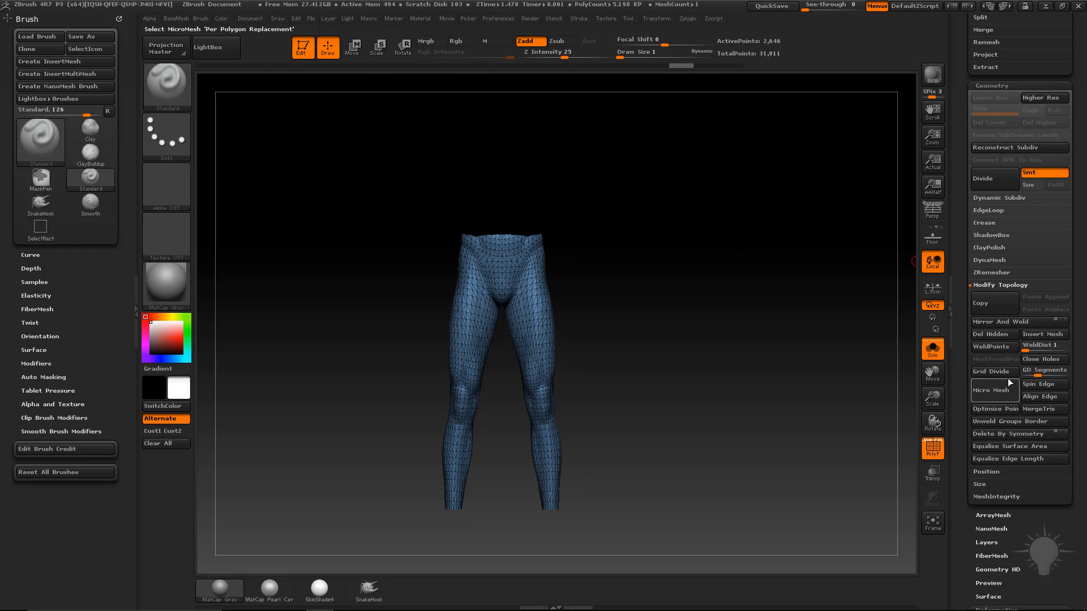
pyautogui.click(991, 272)
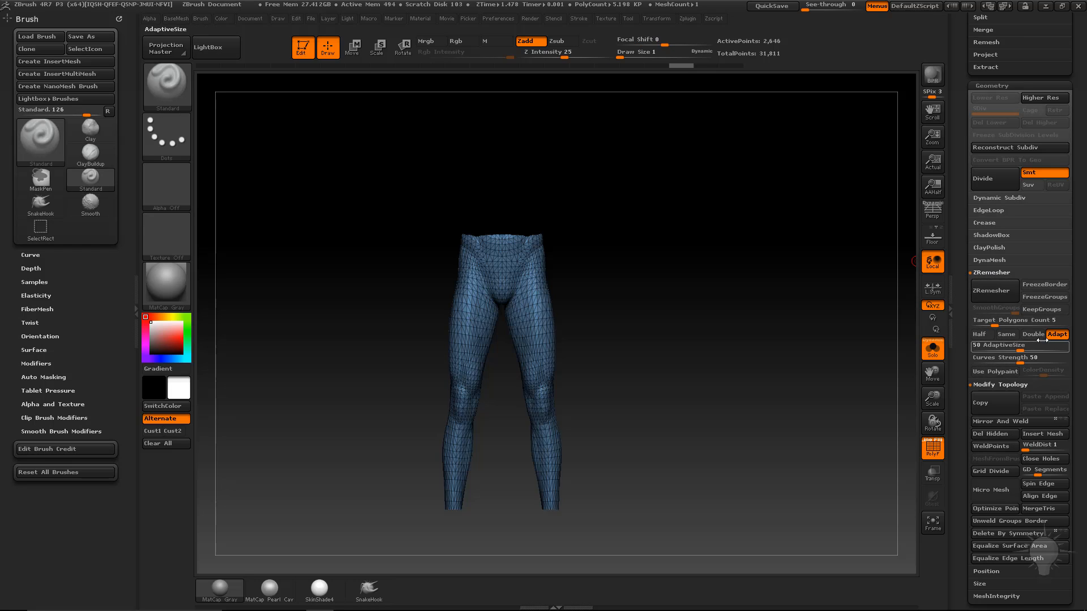
pyautogui.moveTo(987, 347); pyautogui.dragTo(974, 348)
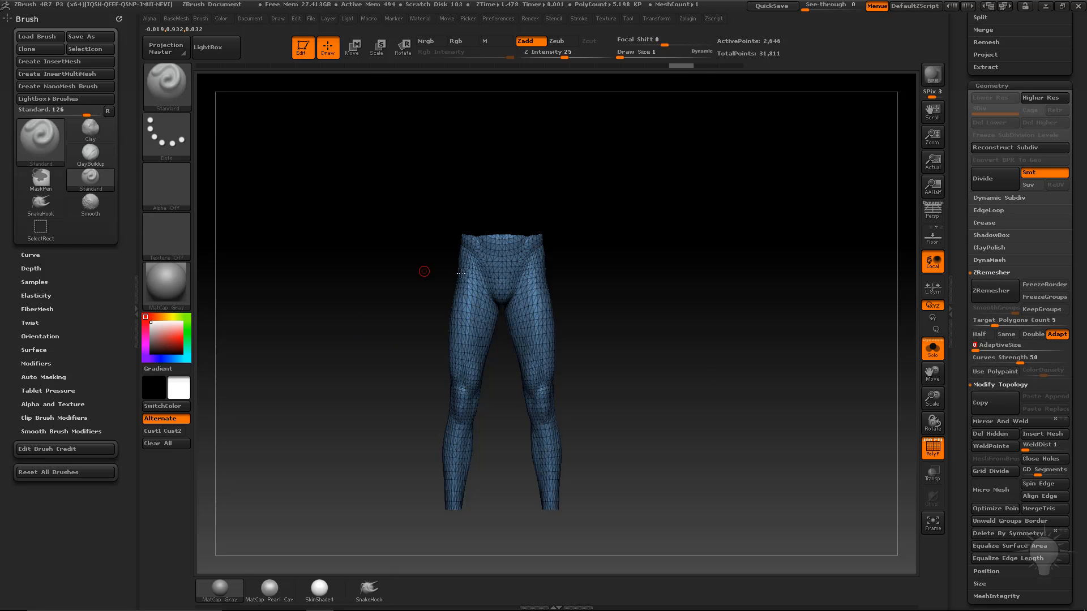
pyautogui.click(979, 334)
pyautogui.click(993, 292)
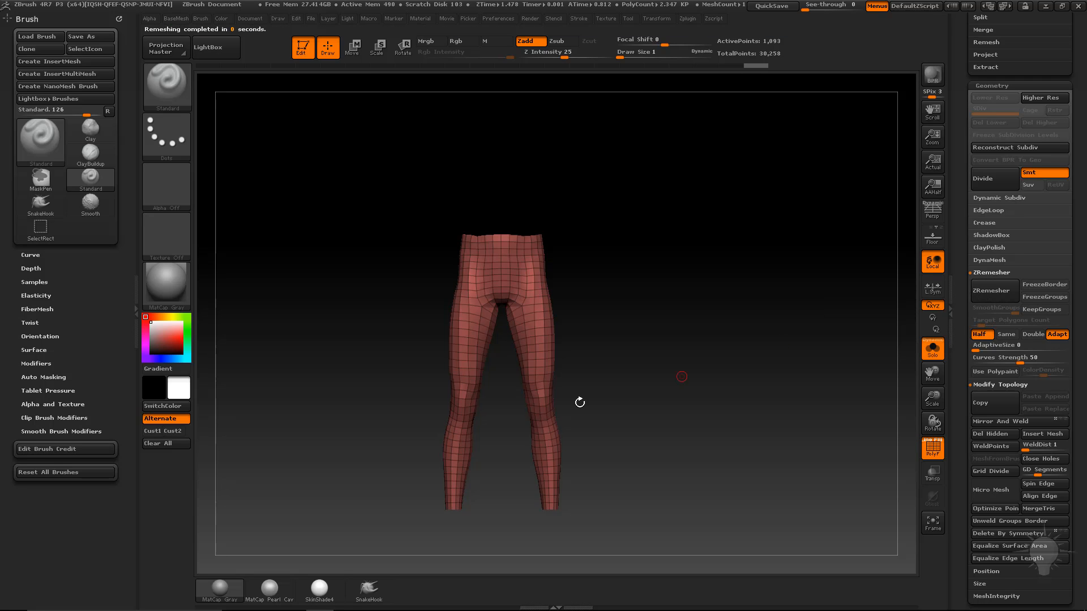
# Show the body again and inflate the leggings to cover its legs.
pyautogui.click(931, 346)
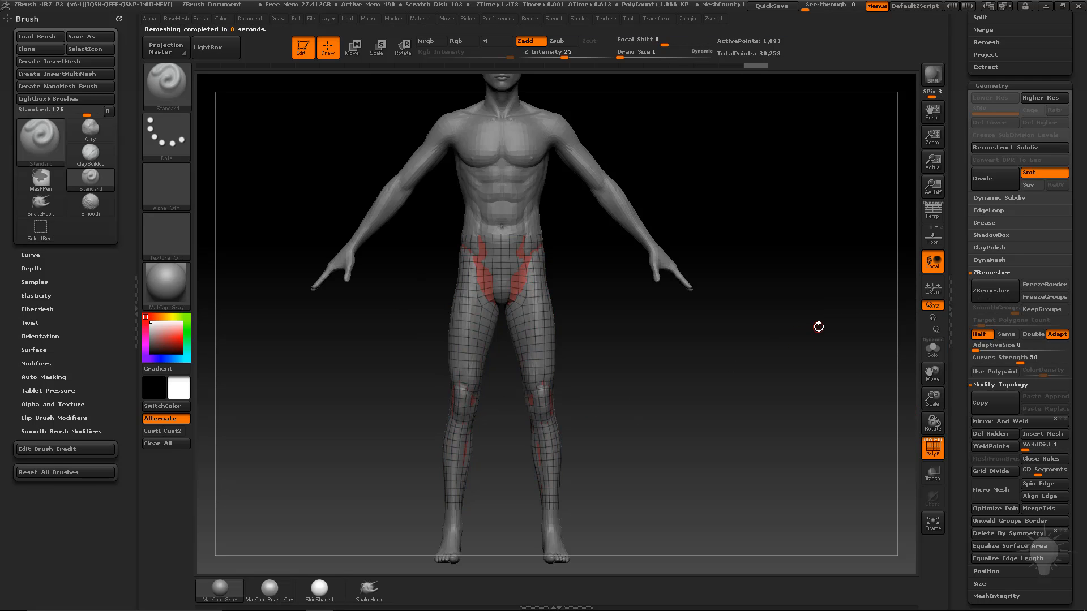
pyautogui.scroll(-10, 987, 237)
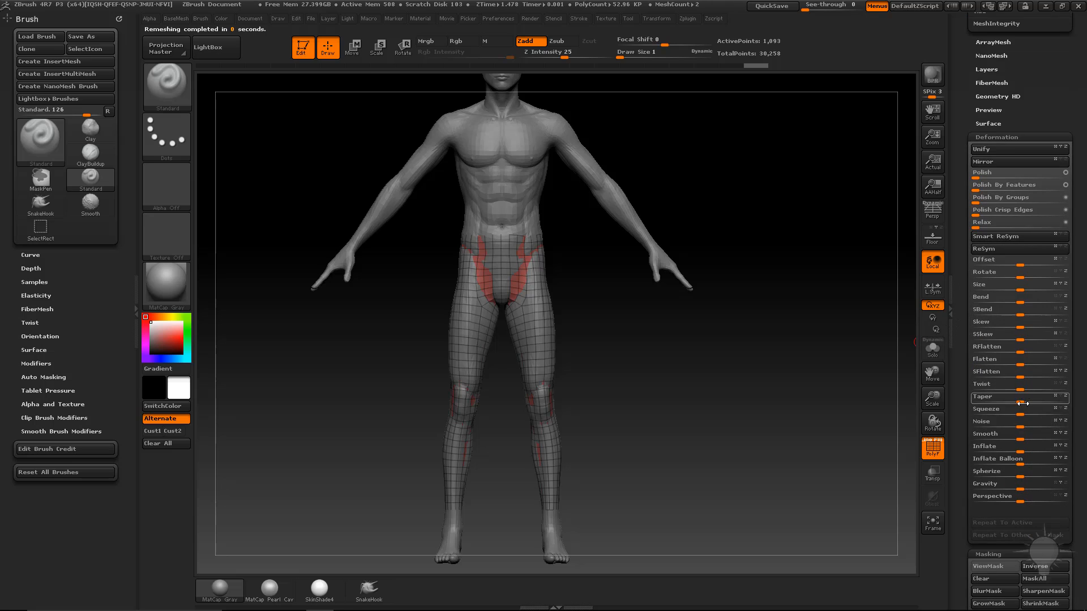
pyautogui.moveTo(1020, 448)
pyautogui.mouseDown()
pyautogui.moveTo(1038, 448)
pyautogui.moveTo(1007, 448)
pyautogui.mouseUp()
# Solo and frame the leggings, then switch to the ZModeler brush.
pyautogui.click(932, 348)
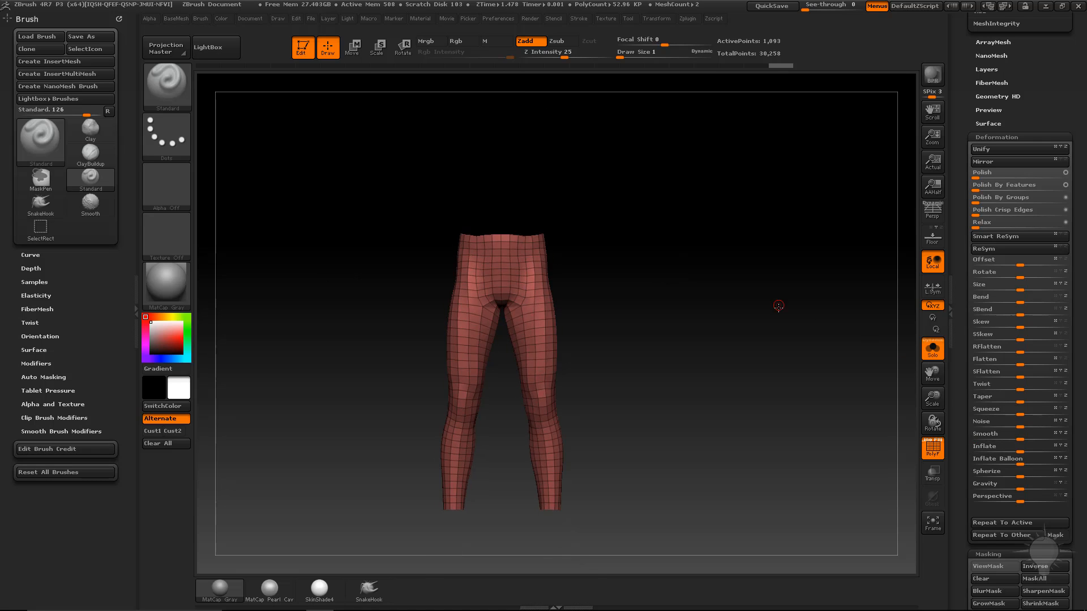
pyautogui.press('f')
pyautogui.press('b')
pyautogui.press('z')
pyautogui.press('m')
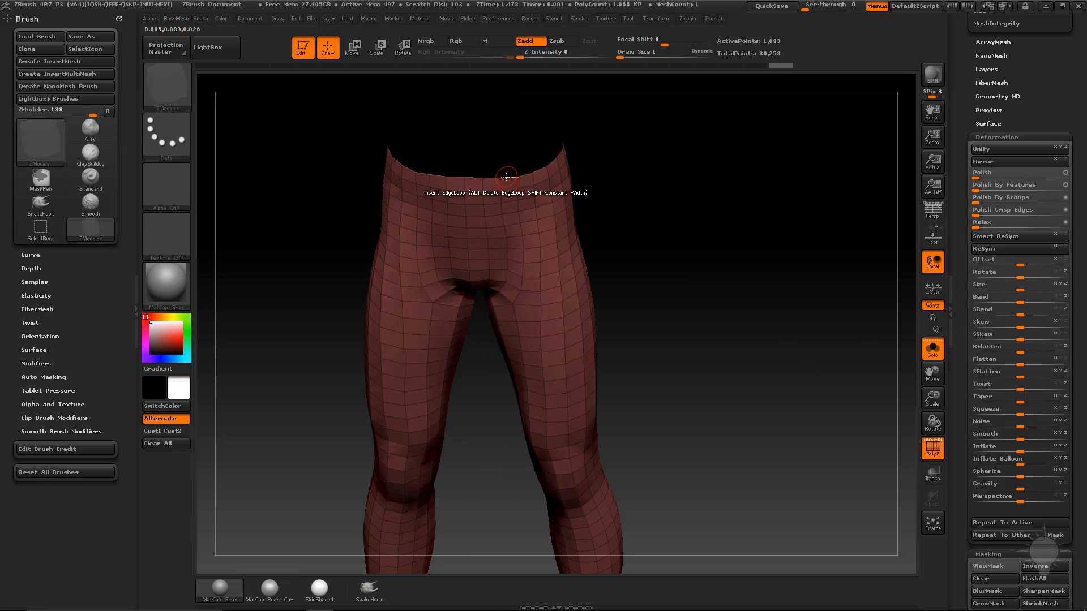
# Cap the open waist hole using the Close Convex Hole edge action.
pyautogui.press('space')
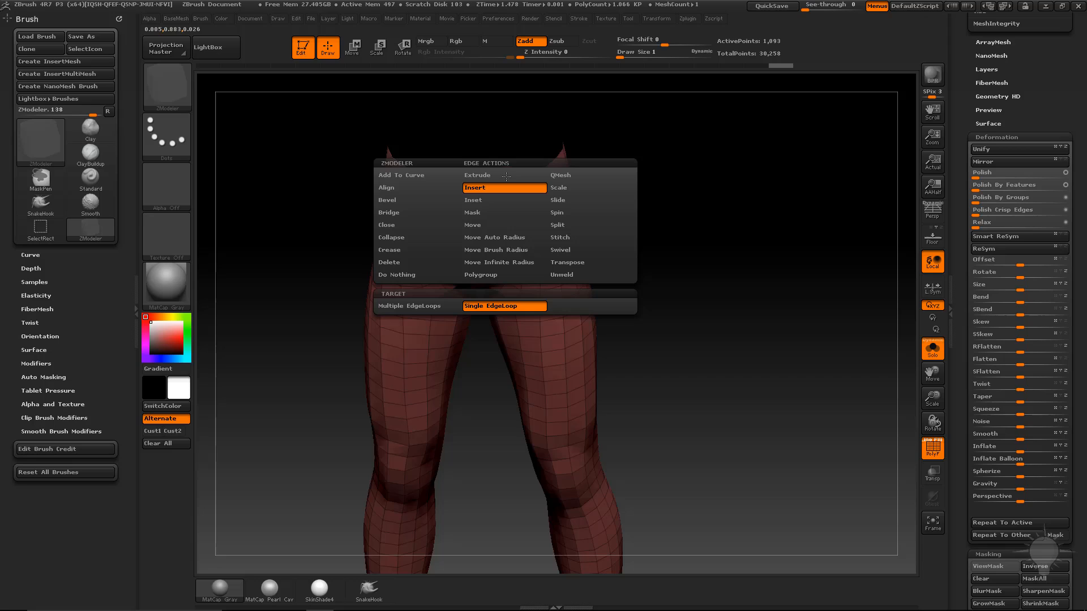
pyautogui.click(391, 250)
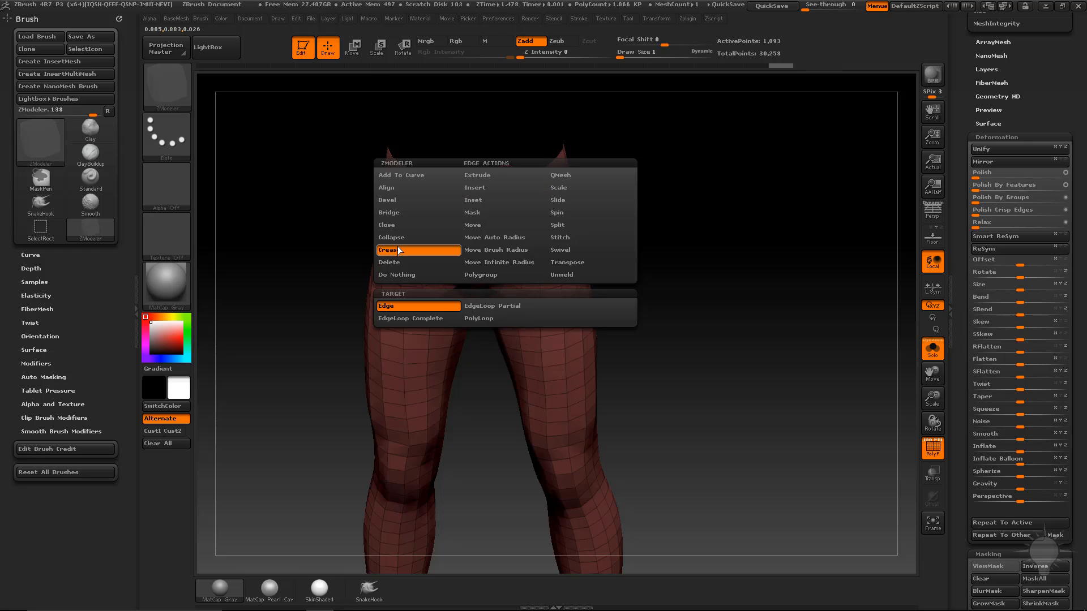
pyautogui.press('space')
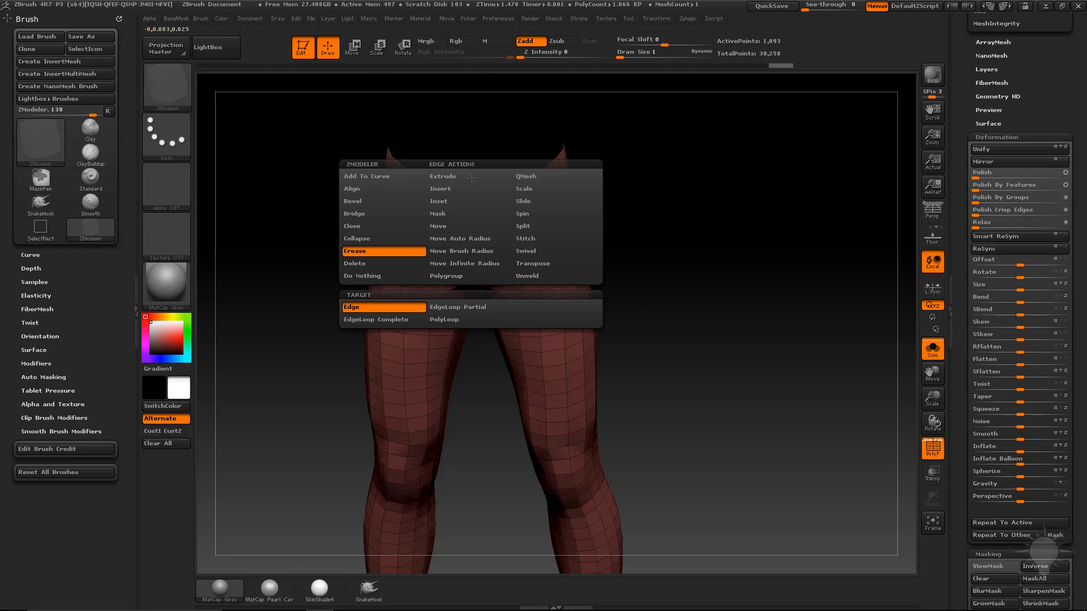
pyautogui.click(394, 226)
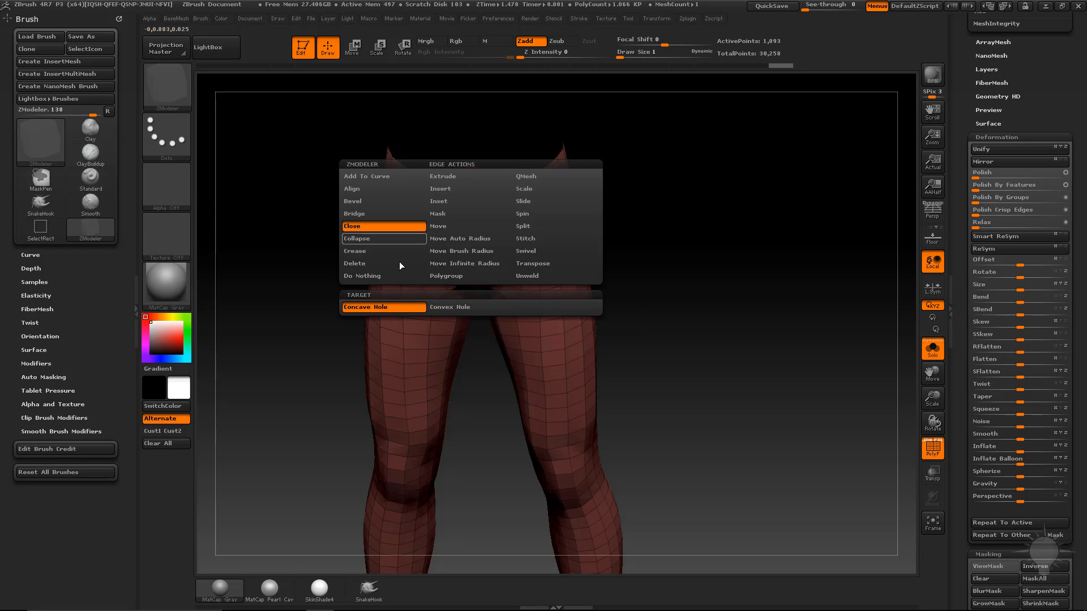
pyautogui.click(439, 307)
pyautogui.click(496, 183)
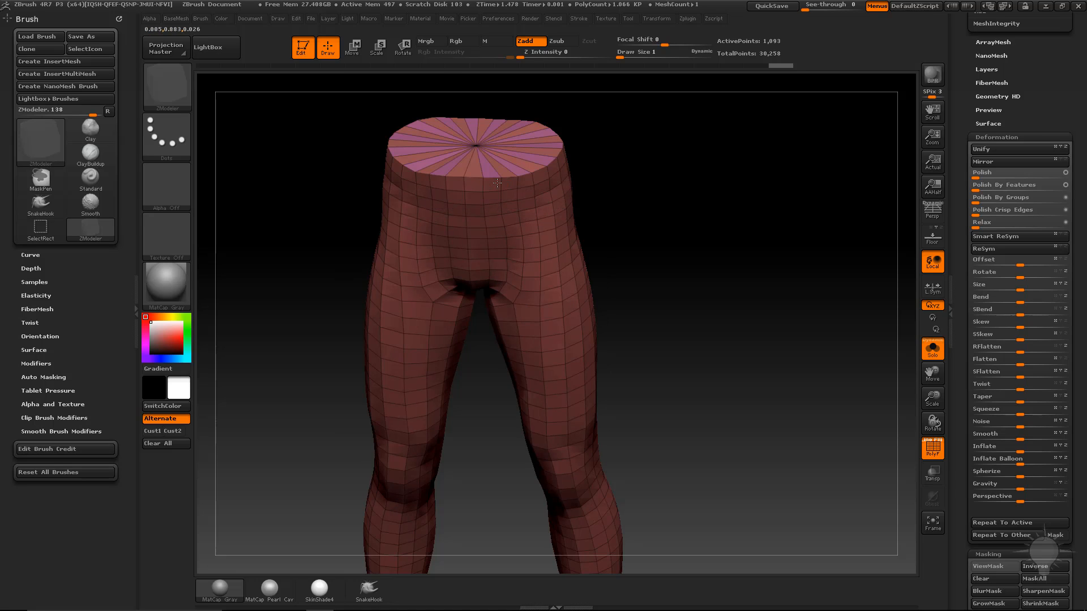
pyautogui.keyDown('alt'); pyautogui.moveTo(721, 398); pyautogui.dragTo(694, 238); pyautogui.keyUp('alt')
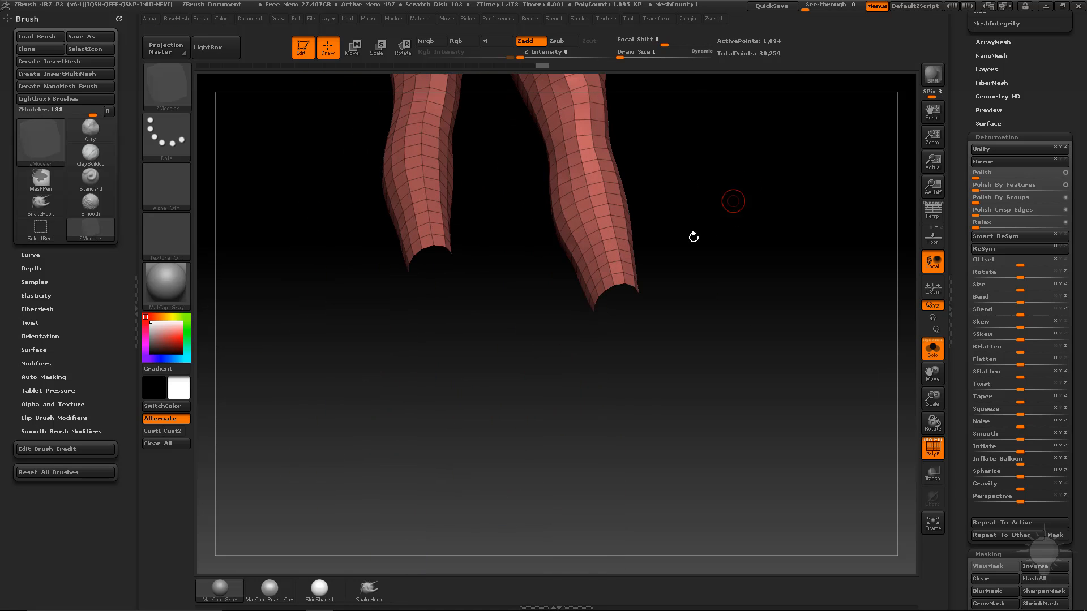
# Cap the right and left ankle holes with Close Hole.
pyautogui.click(622, 282)
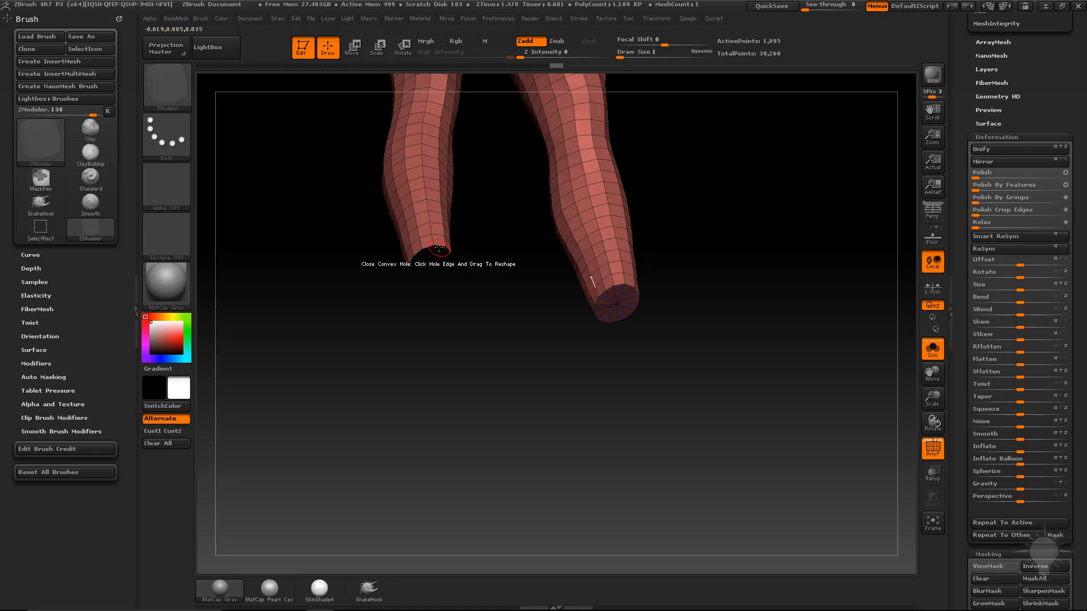
pyautogui.click(449, 262)
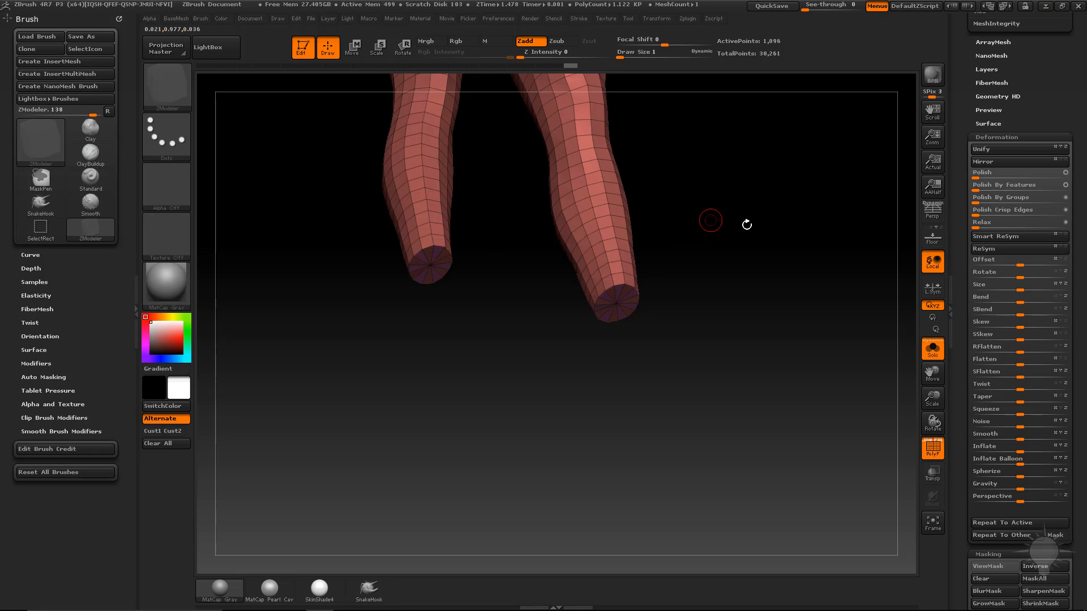
pyautogui.moveTo(746, 224); pyautogui.dragTo(704, 376)
pyautogui.moveTo(708, 190); pyautogui.dragTo(655, 169)
# Isolate the end caps and merge them into one purple polygroup, then unhide everything.
pyautogui.keyDown('ctrl'); pyautogui.keyDown('shift'); pyautogui.click(557, 166); pyautogui.keyUp('shift'); pyautogui.keyUp('ctrl')
pyautogui.moveTo(724, 237)
pyautogui.mouseDown()
pyautogui.moveTo(740, 101)
pyautogui.moveTo(715, 223)
pyautogui.moveTo(733, 187)
pyautogui.moveTo(747, 202)
pyautogui.moveTo(726, 99)
pyautogui.mouseUp()
pyautogui.hotkey('ctrl', 'w')
pyautogui.keyDown('ctrl'); pyautogui.keyDown('shift'); pyautogui.click(750, 207); pyautogui.keyUp('shift'); pyautogui.keyUp('ctrl')
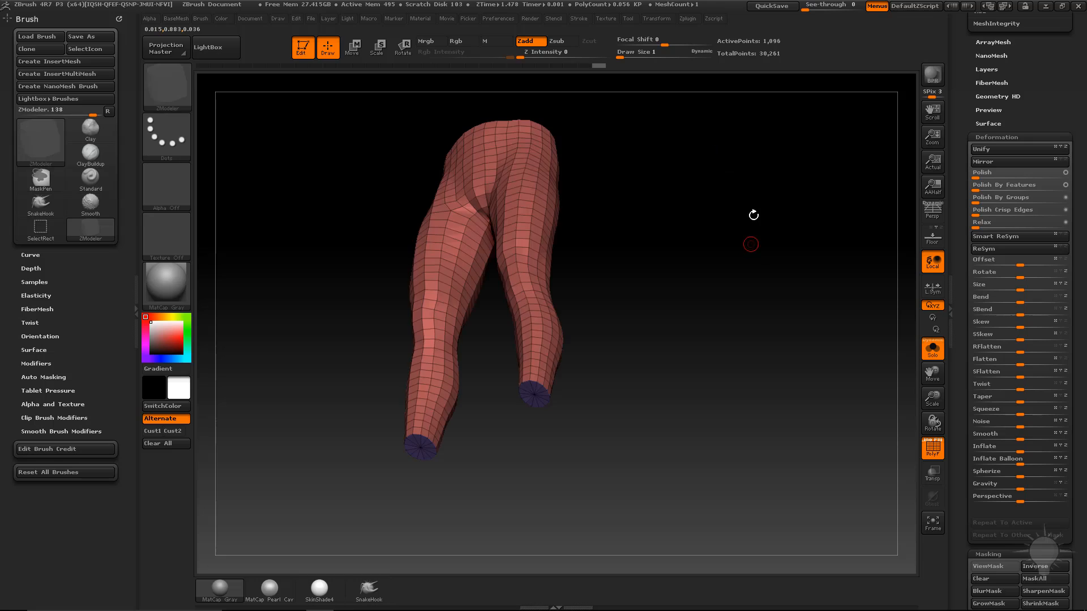
pyautogui.keyDown('shift'); pyautogui.moveTo(752, 214); pyautogui.dragTo(787, 267); pyautogui.keyUp('shift')
# Show the full figure again and collapse the ZRemesher and Modify Topology panels.
pyautogui.click(930, 350)
pyautogui.keyDown('alt'); pyautogui.moveTo(874, 324); pyautogui.dragTo(861, 308); pyautogui.keyUp('alt')
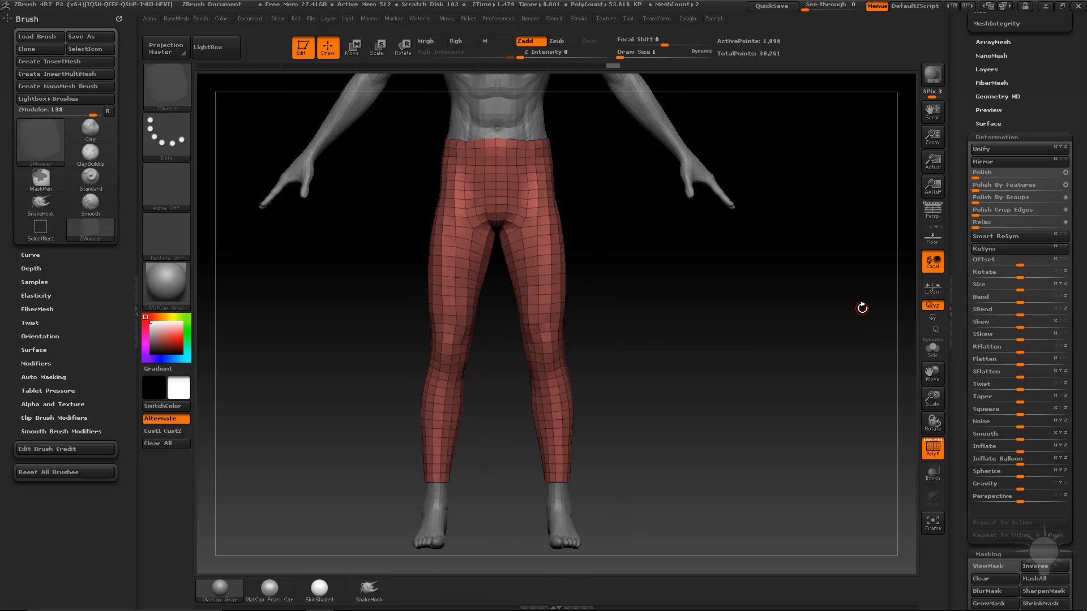
pyautogui.scroll(5, 982, 343)
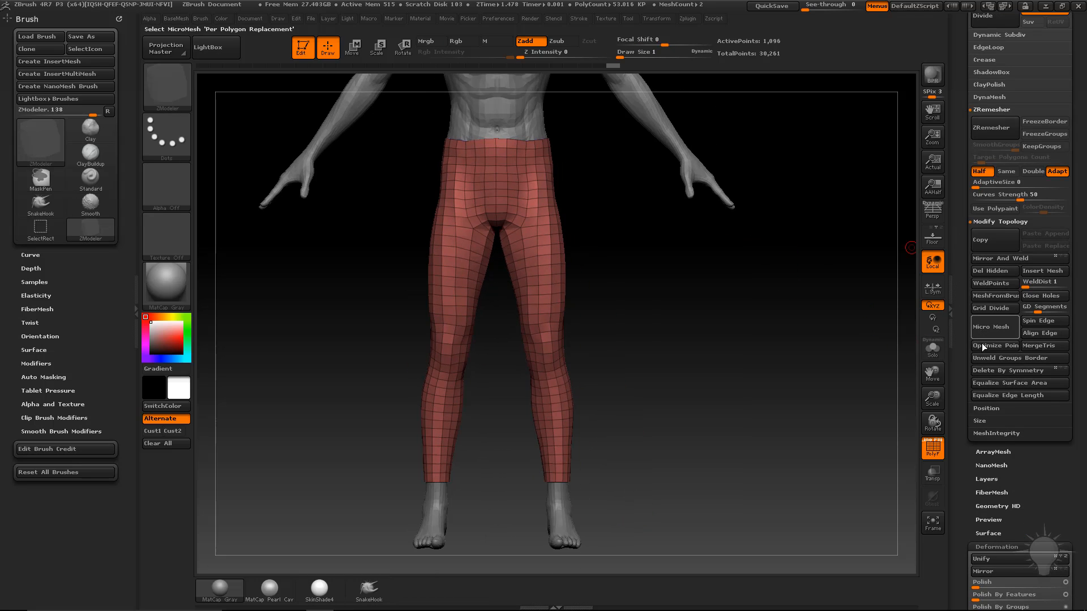
pyautogui.scroll(3, 962, 373)
pyautogui.moveTo(965, 285); pyautogui.dragTo(962, 162)
pyautogui.keyDown('shift'); pyautogui.click(993, 228); pyautogui.keyUp('shift')
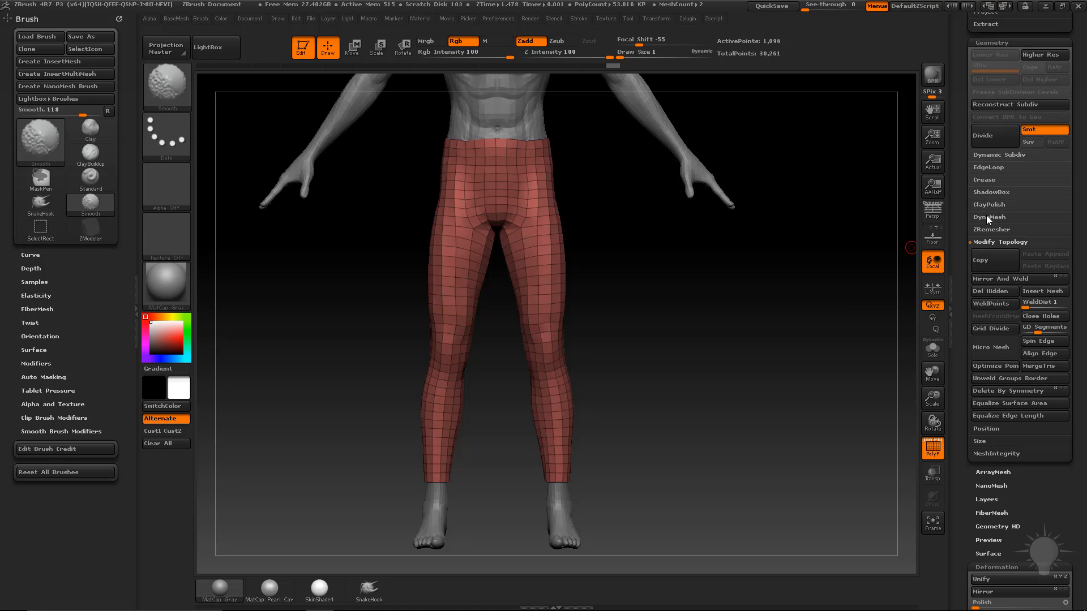
pyautogui.click(986, 240)
# Crease all polygroup borders with Crease PG and subdivide the leggings to level 2.
pyautogui.click(985, 179)
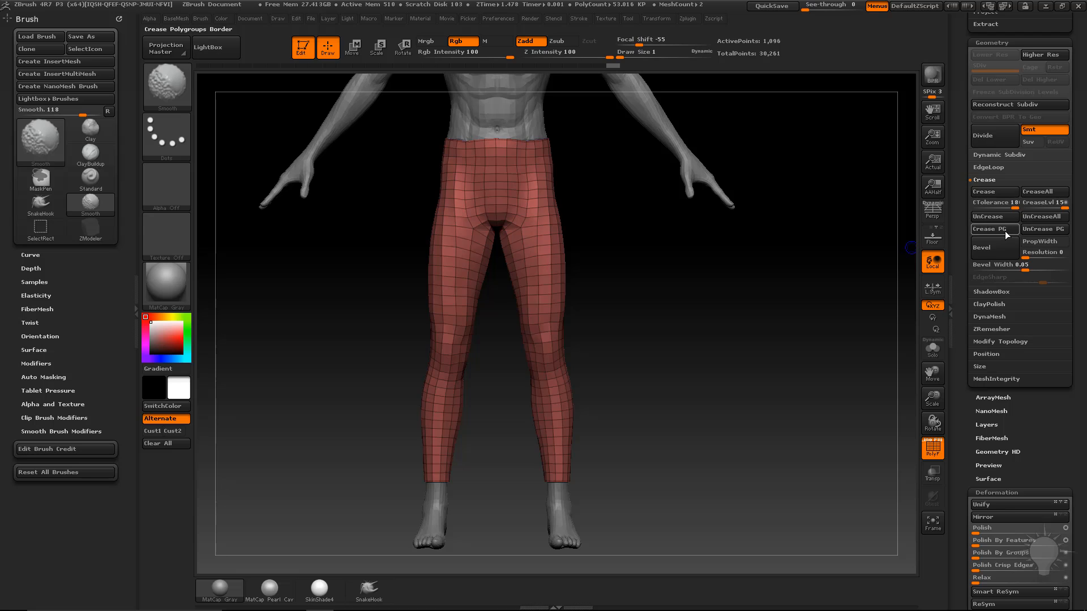
pyautogui.click(1004, 231)
pyautogui.hotkey('ctrl', 'd')
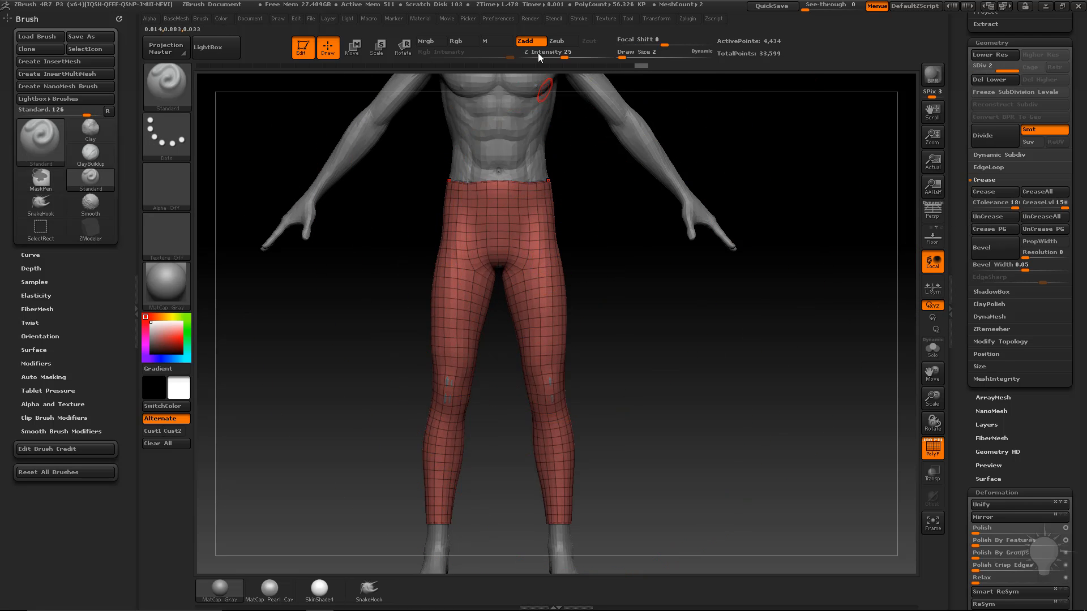
# Sculpt a mirrored stroke across the hips, hide PolyF, and set brush size 2.
pyautogui.click(498, 18)
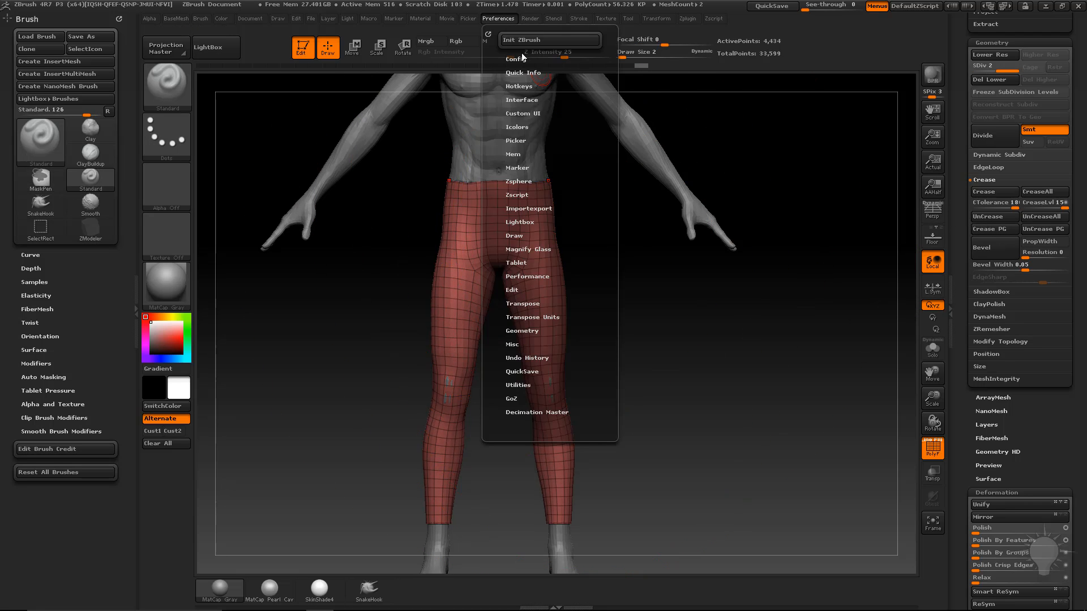
pyautogui.click(512, 289)
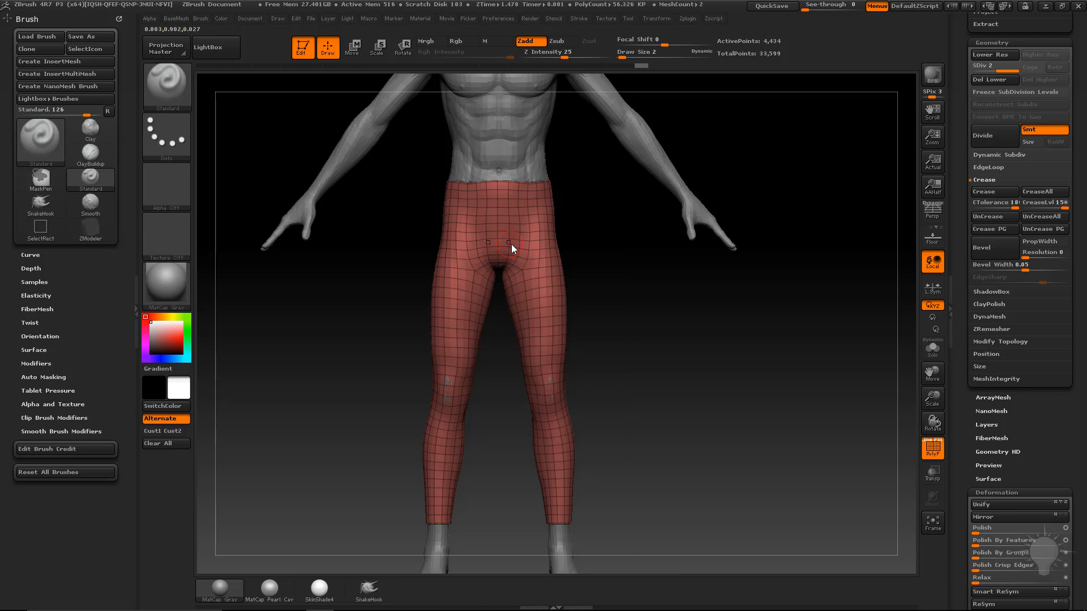
pyautogui.press('s')
pyautogui.moveTo(500, 224); pyautogui.dragTo(544, 219)
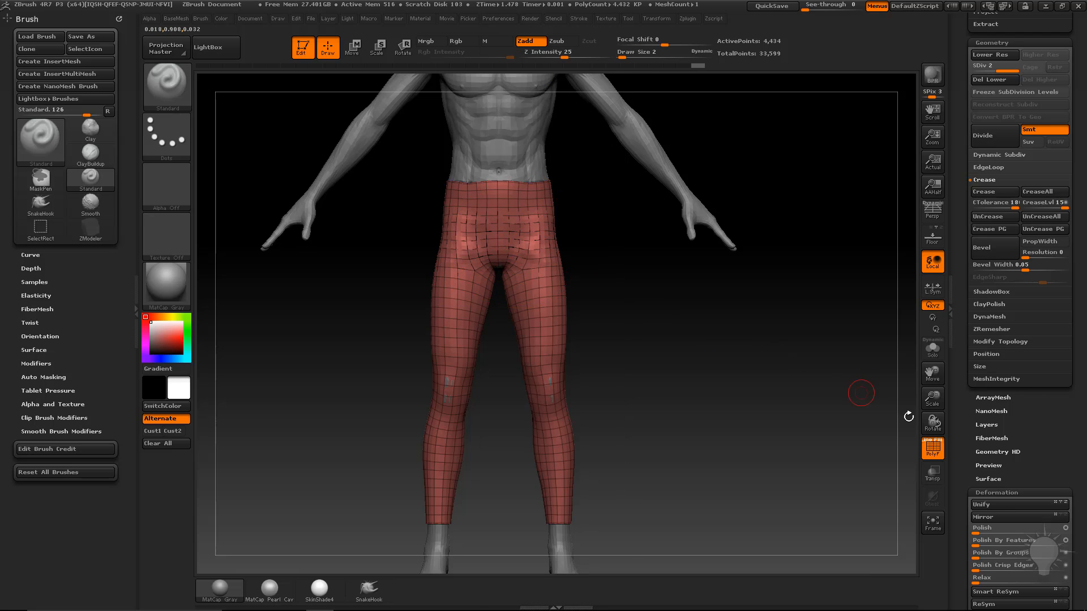
pyautogui.click(933, 447)
pyautogui.write('s')
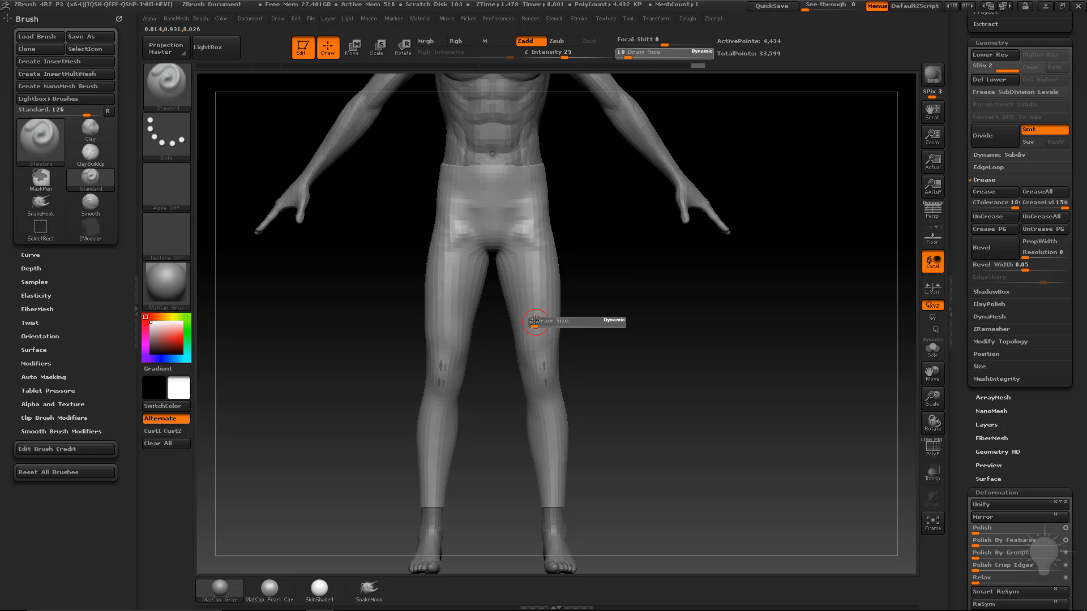
pyautogui.write('2')
pyautogui.press('Return')
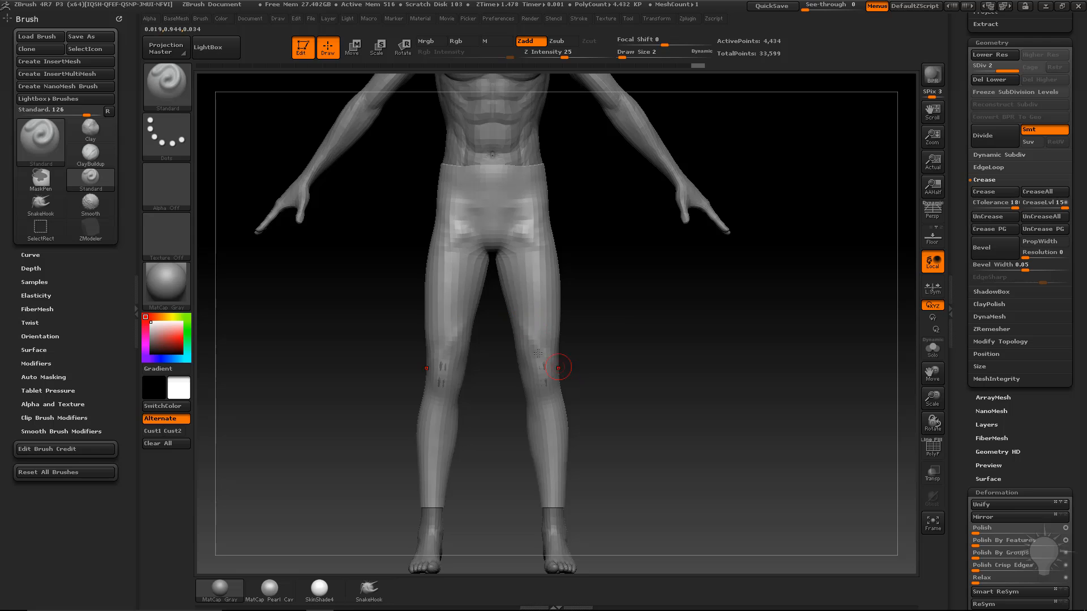
# From the back, sculpt the buttocks with the Clay brush at size 4.
pyautogui.moveTo(590, 421)
pyautogui.mouseDown()
pyautogui.moveTo(548, 381)
pyautogui.moveTo(650, 392)
pyautogui.moveTo(596, 334)
pyautogui.mouseUp()
pyautogui.moveTo(570, 250)
pyautogui.mouseDown()
pyautogui.moveTo(704, 219)
pyautogui.moveTo(542, 278)
pyautogui.mouseUp()
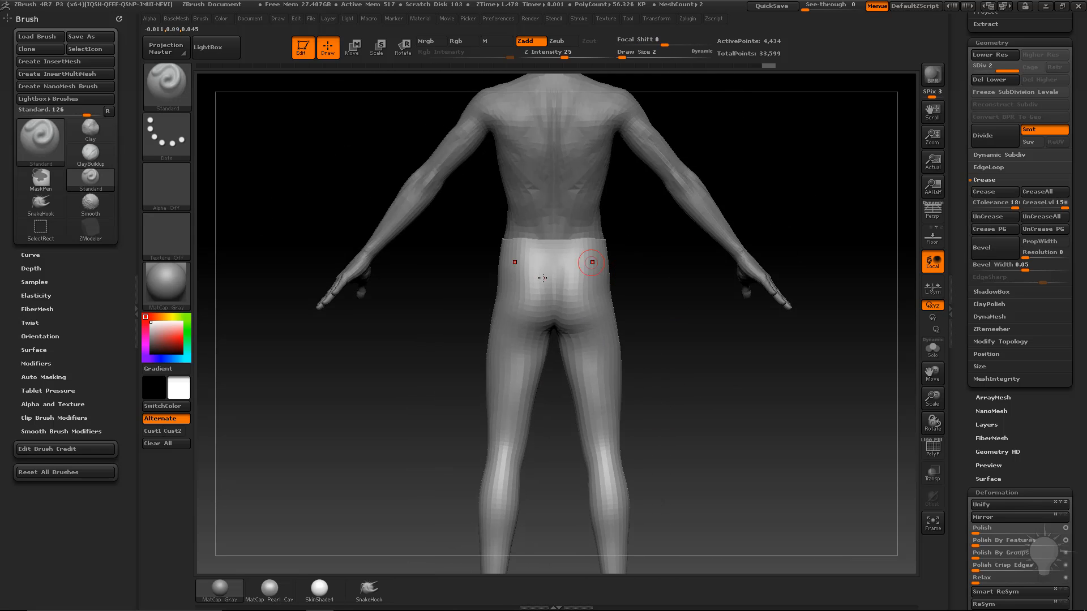
pyautogui.write('bcls4')
pyautogui.press('Return')
pyautogui.moveTo(639, 306); pyautogui.dragTo(628, 266)
pyautogui.moveTo(551, 300)
pyautogui.mouseDown()
pyautogui.moveTo(572, 286)
pyautogui.moveTo(558, 274)
pyautogui.mouseUp()
# Return to the Standard brush at size 1 and re-enable PolyF in a front view.
pyautogui.moveTo(624, 251)
pyautogui.mouseDown()
pyautogui.moveTo(644, 338)
pyautogui.moveTo(674, 371)
pyautogui.moveTo(583, 327)
pyautogui.mouseUp()
pyautogui.press('b')
pyautogui.press('s')
pyautogui.press('t')
pyautogui.press('s')
pyautogui.keyDown('alt'); pyautogui.moveTo(763, 367); pyautogui.dragTo(763, 389); pyautogui.keyUp('alt')
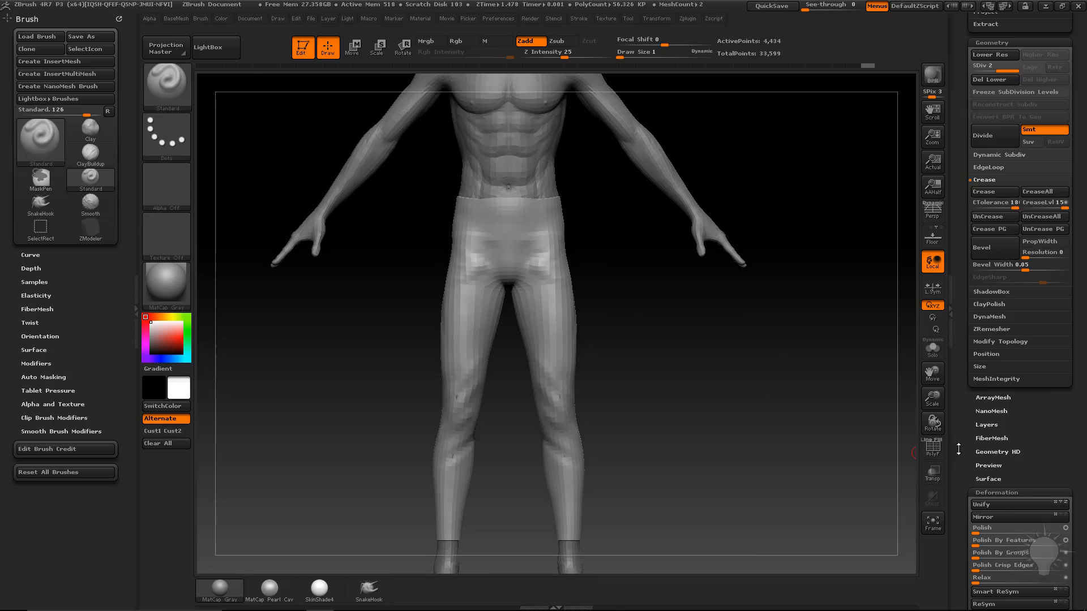
pyautogui.doubleClick(955, 446)
pyautogui.click(1078, 418)
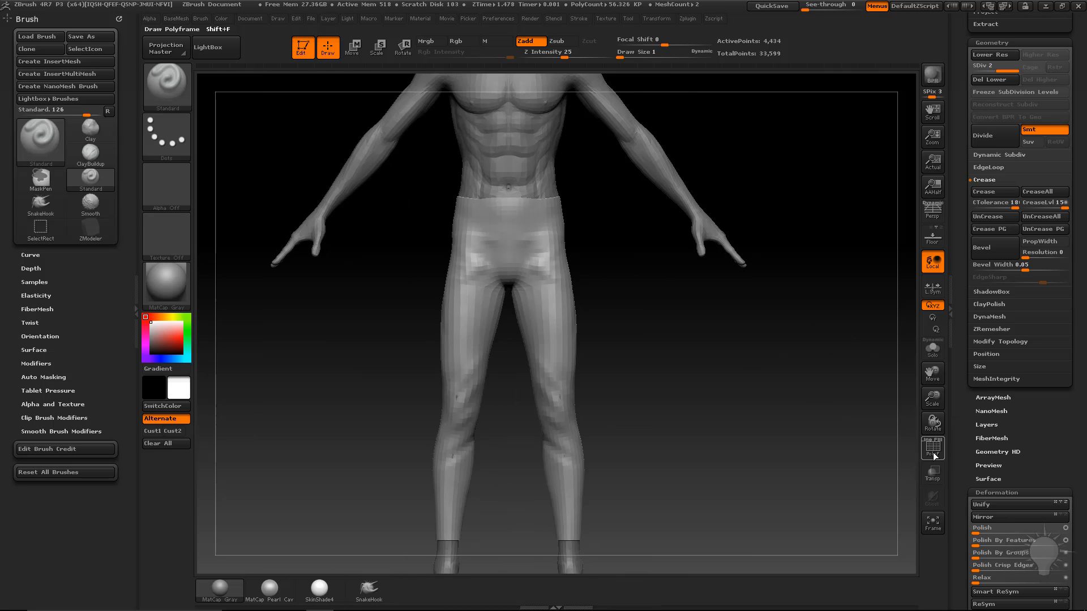
pyautogui.click(933, 447)
pyautogui.moveTo(801, 347); pyautogui.dragTo(481, 268)
pyautogui.moveTo(626, 351); pyautogui.dragTo(617, 308)
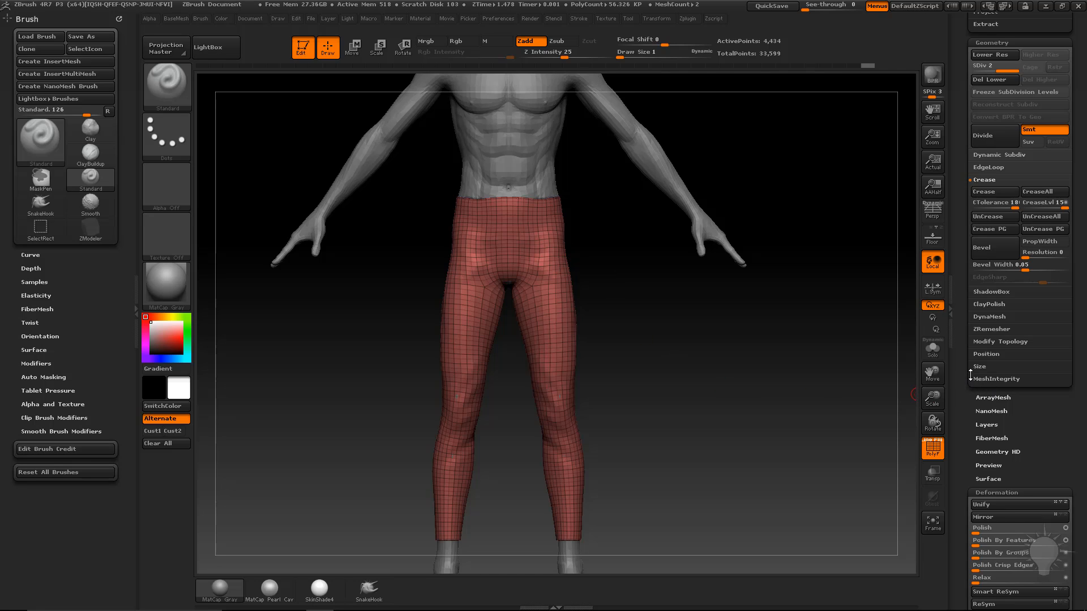
# Try Del Lower on the leggings, inspect the result, then undo it.
pyautogui.click(989, 81)
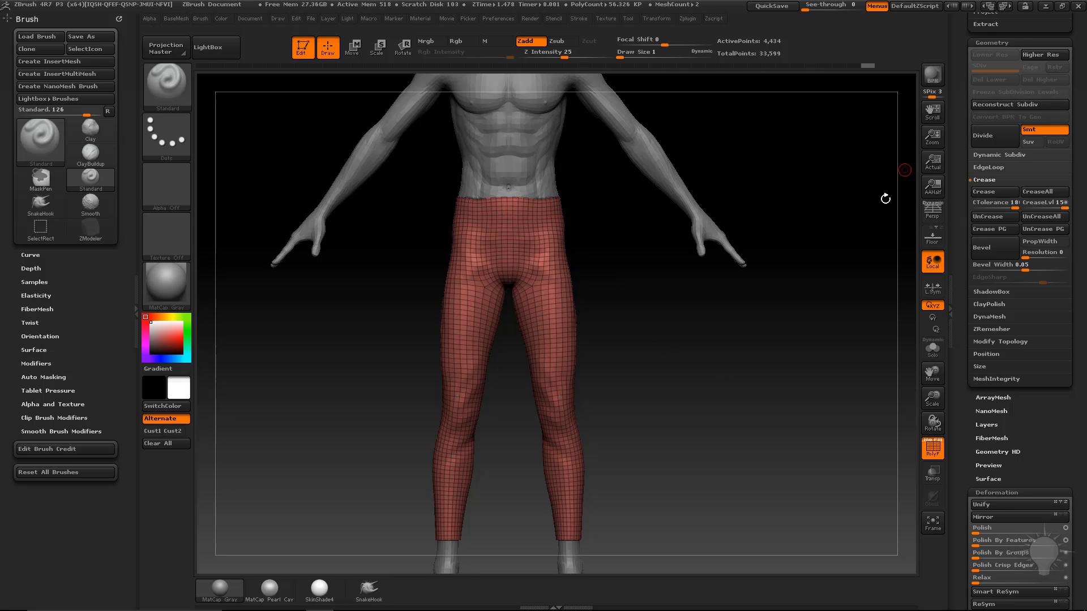
pyautogui.keyDown('ctrl'); pyautogui.keyDown('shift'); pyautogui.click(545, 292); pyautogui.keyUp('shift'); pyautogui.keyUp('ctrl')
pyautogui.keyDown('ctrl'); pyautogui.keyDown('shift'); pyautogui.click(736, 314); pyautogui.keyUp('shift'); pyautogui.keyUp('ctrl')
pyautogui.moveTo(758, 320); pyautogui.dragTo(707, 355)
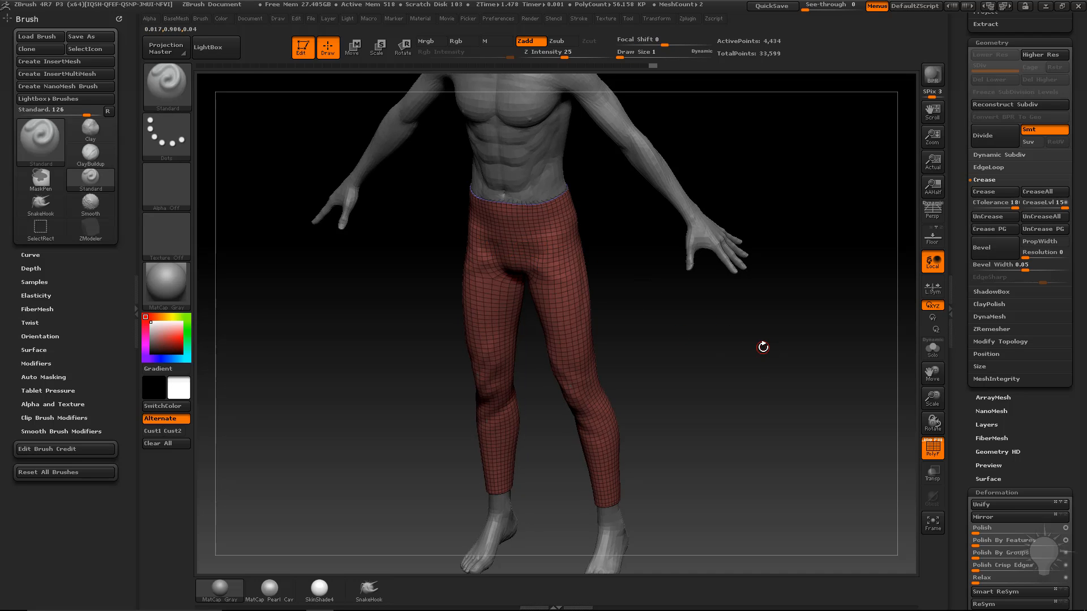
pyautogui.keyDown('shift'); pyautogui.moveTo(846, 287); pyautogui.dragTo(909, 160); pyautogui.keyUp('shift')
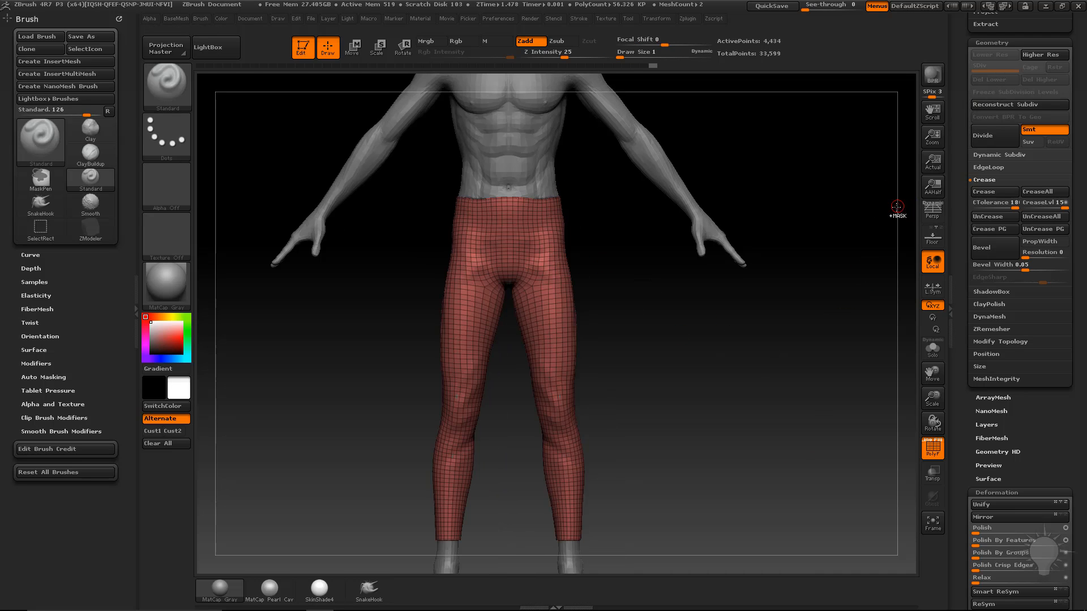
pyautogui.hotkey('ctrl', 'z')
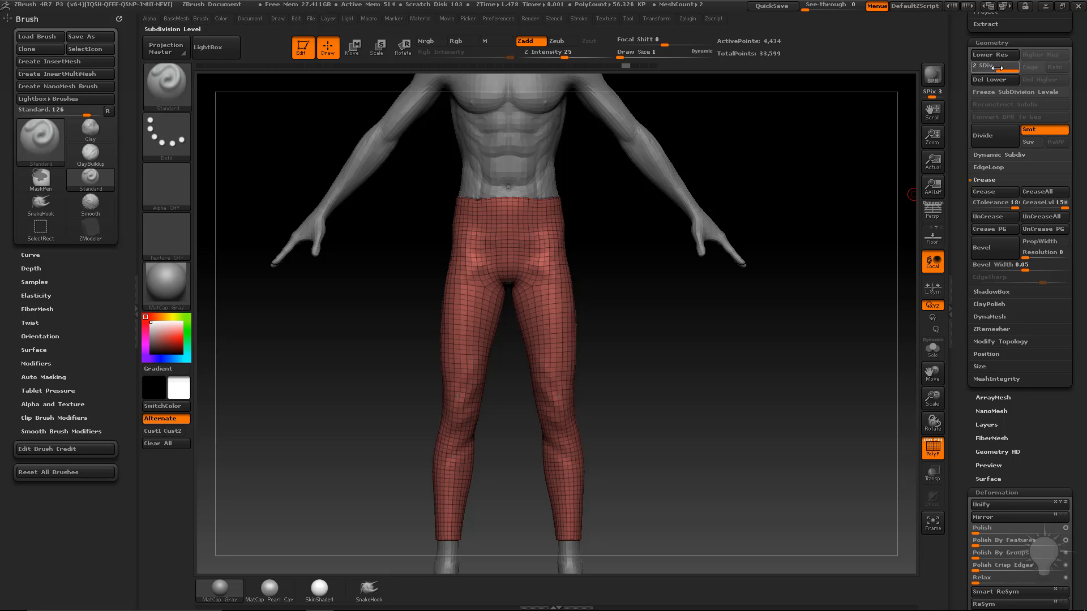
# Drop the leggings to SDiv 1 and delete the higher subdivision levels.
pyautogui.moveTo(984, 66); pyautogui.dragTo(982, 66)
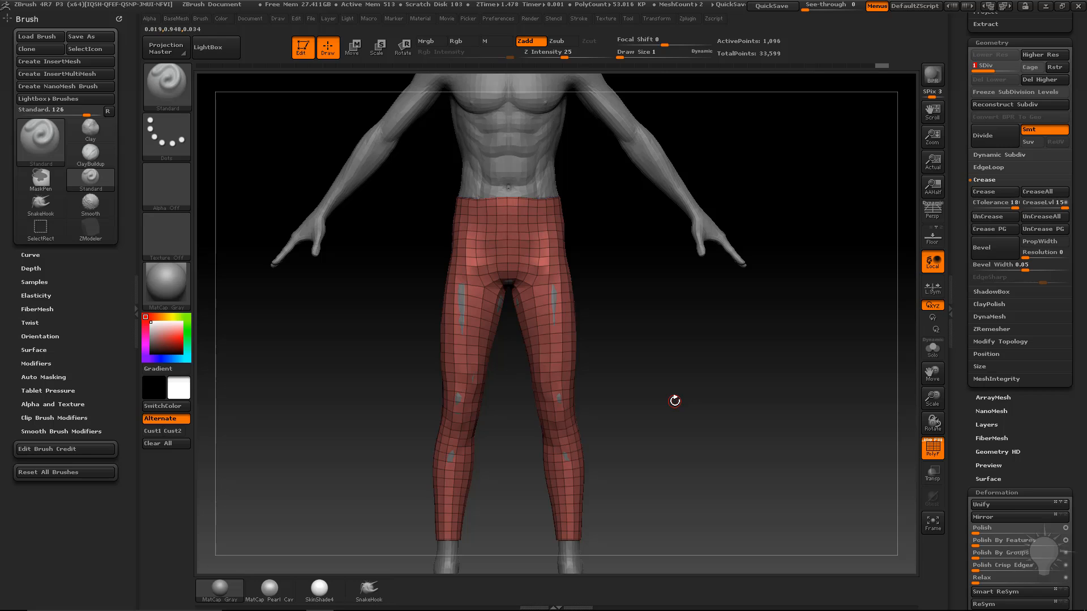
pyautogui.moveTo(812, 348); pyautogui.dragTo(786, 342)
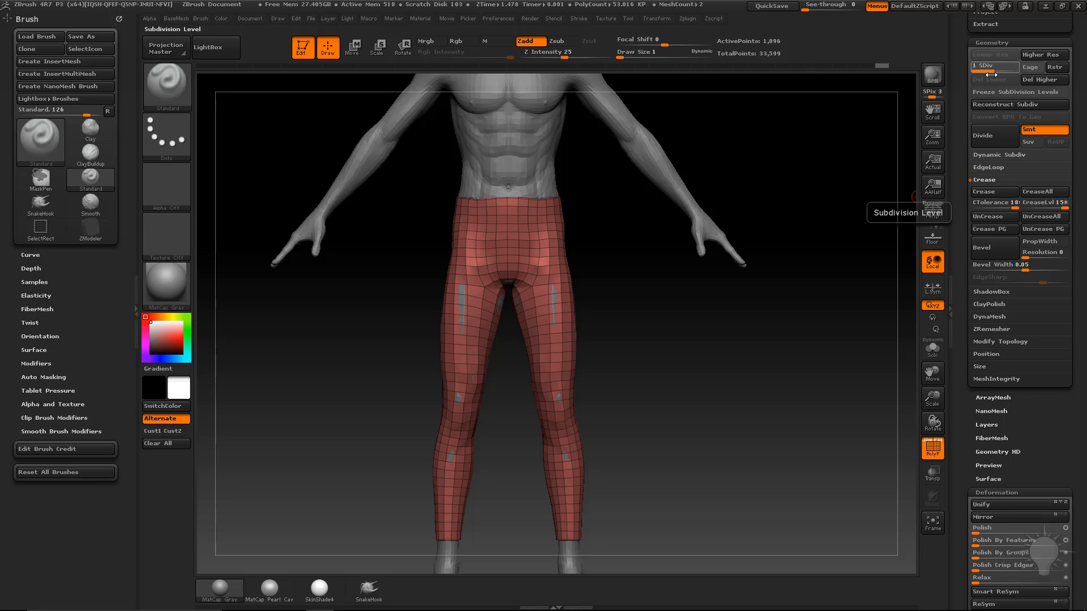
pyautogui.click(1045, 80)
pyautogui.moveTo(758, 399); pyautogui.dragTo(629, 397)
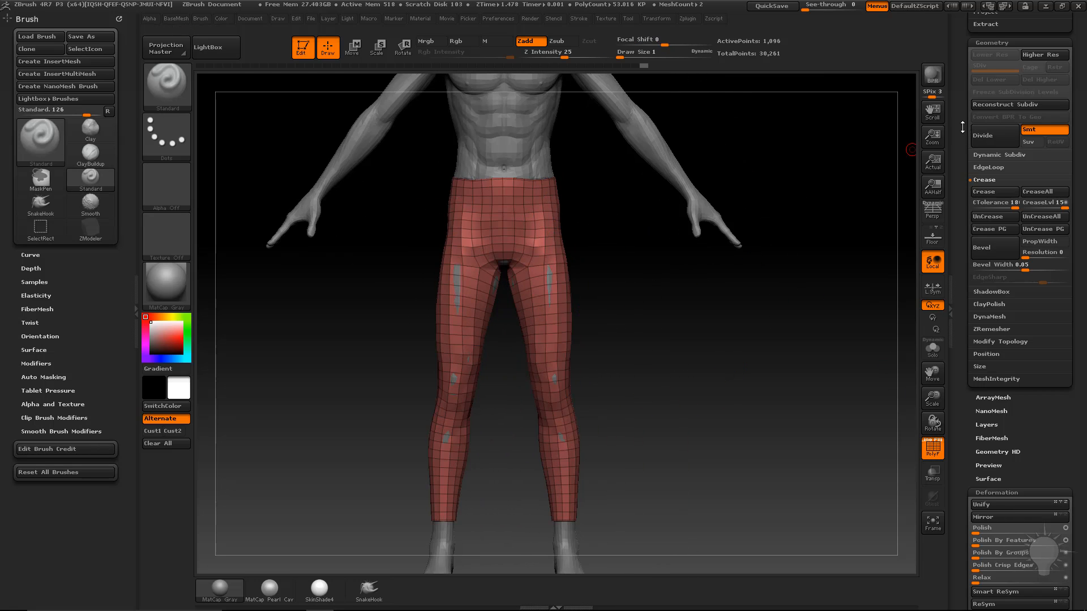
# Dock the Zplugin menu in the left tray and enable Polygroups in UV Master.
pyautogui.click(687, 19)
pyautogui.moveTo(685, 34)
pyautogui.mouseDown()
pyautogui.moveTo(62, 101)
pyautogui.moveTo(55, 40)
pyautogui.mouseUp()
pyautogui.press('shift')
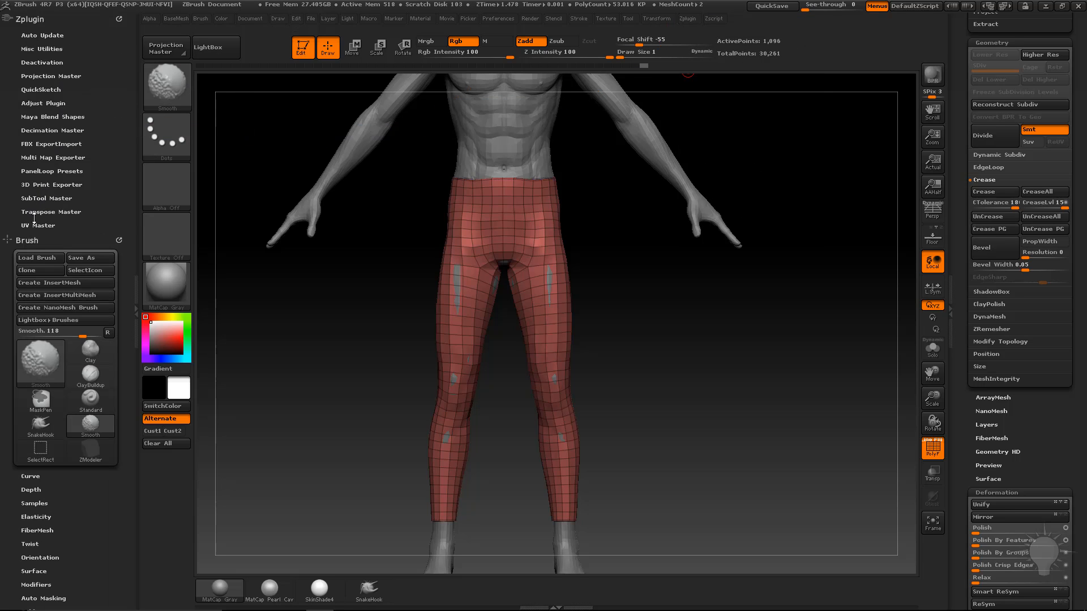
pyautogui.click(36, 225)
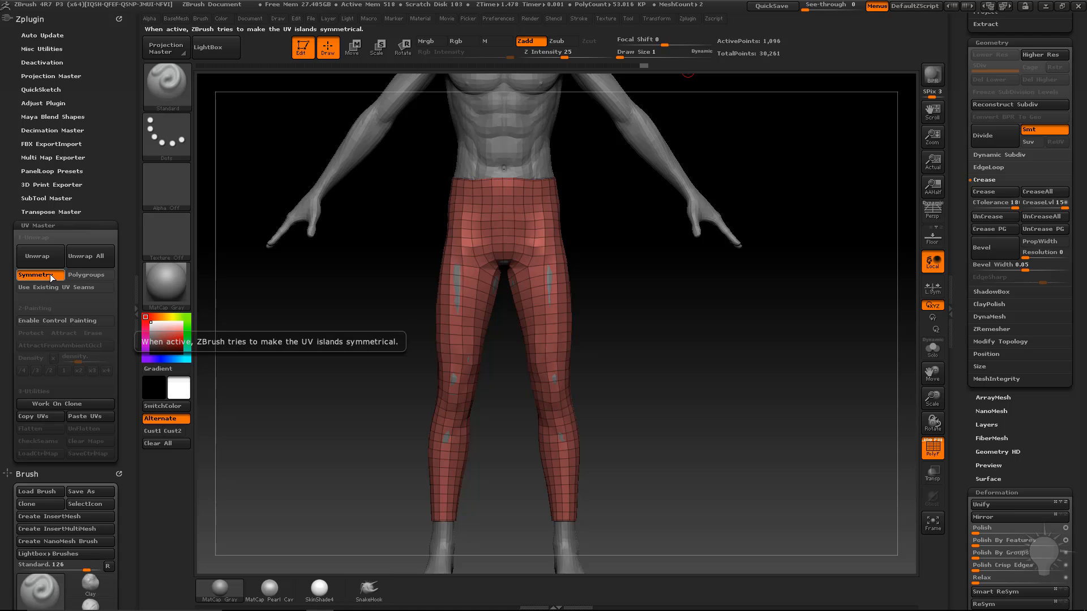
pyautogui.click(86, 276)
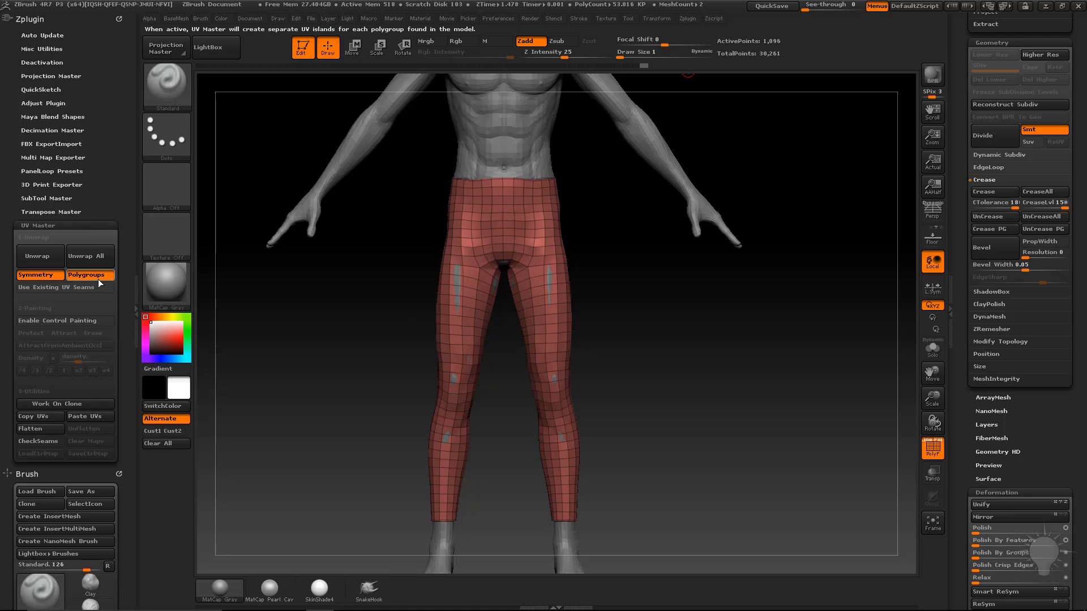
# Solo the leggings and delete the hidden purple end-cap polygroup, leaving 1,093 points.
pyautogui.click(933, 349)
pyautogui.moveTo(891, 348); pyautogui.dragTo(854, 349)
pyautogui.moveTo(959, 272); pyautogui.dragTo(966, 416)
pyautogui.hotkey('ctrl', 'shift')
pyautogui.keyDown('ctrl'); pyautogui.keyDown('shift'); pyautogui.click(520, 192); pyautogui.keyUp('shift'); pyautogui.keyUp('ctrl')
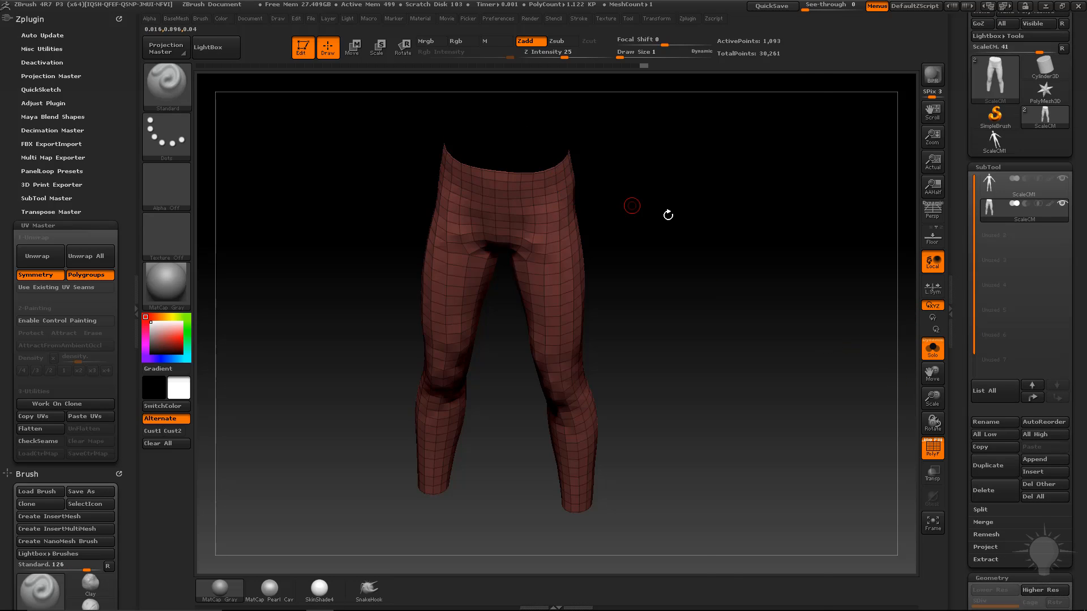
pyautogui.press('2')
pyautogui.click(731, 254)
pyautogui.keyDown('shift'); pyautogui.moveTo(803, 430); pyautogui.dragTo(812, 305); pyautogui.keyUp('shift')
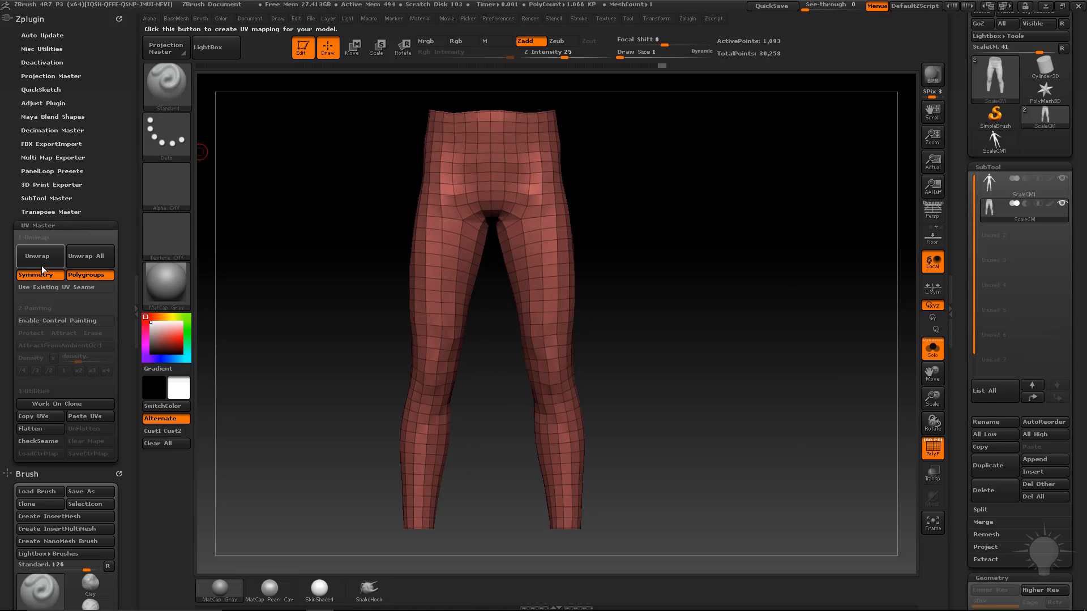
# Make a working clone of the leggings and enable Control Painting in Attract mode.
pyautogui.click(56, 404)
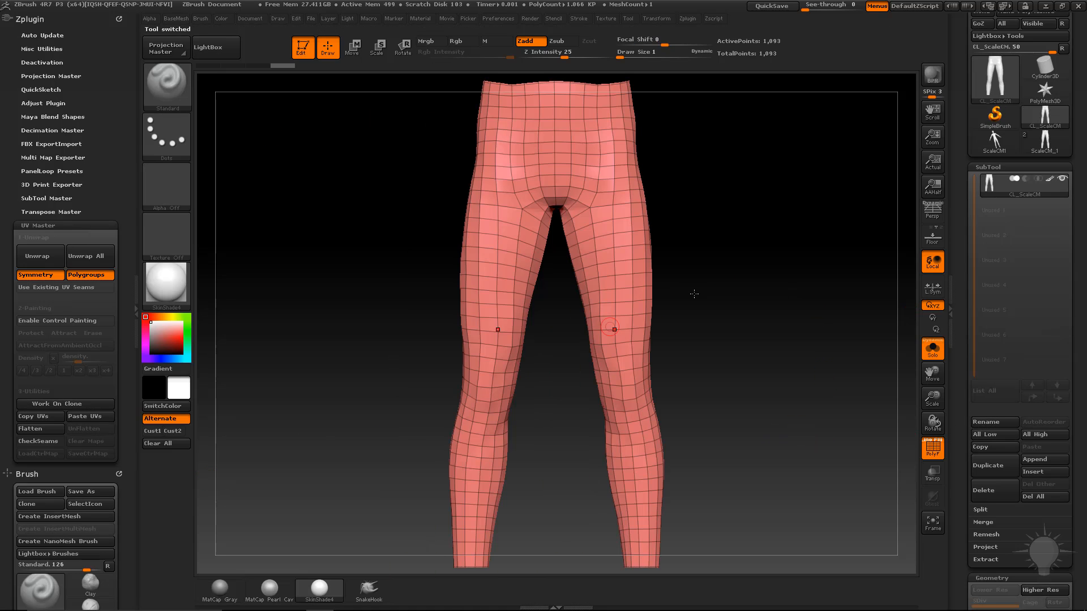
pyautogui.moveTo(694, 293); pyautogui.dragTo(672, 238)
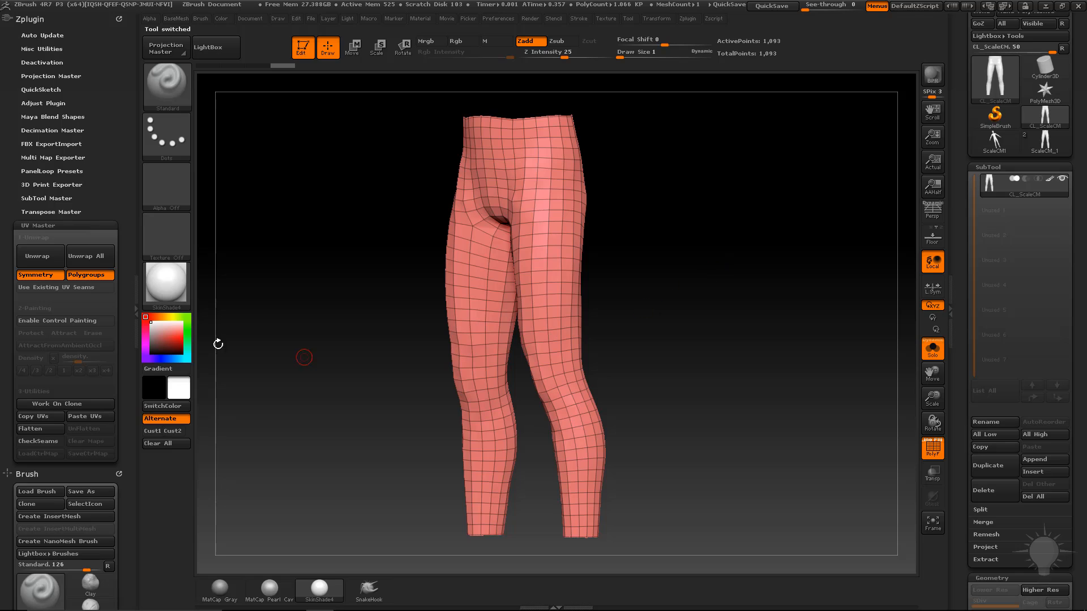
pyautogui.click(78, 321)
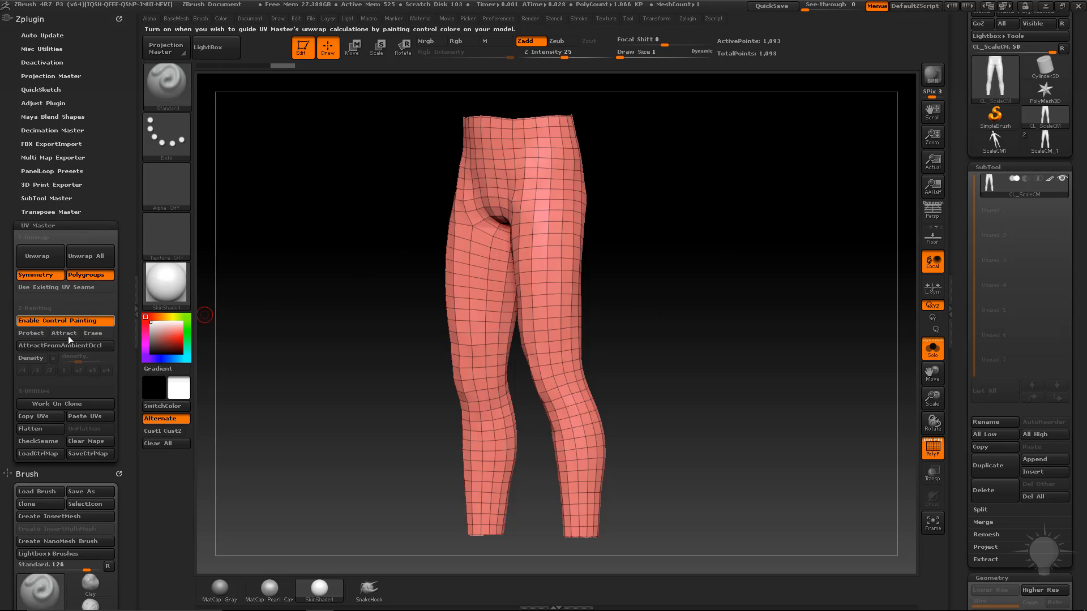
pyautogui.click(64, 333)
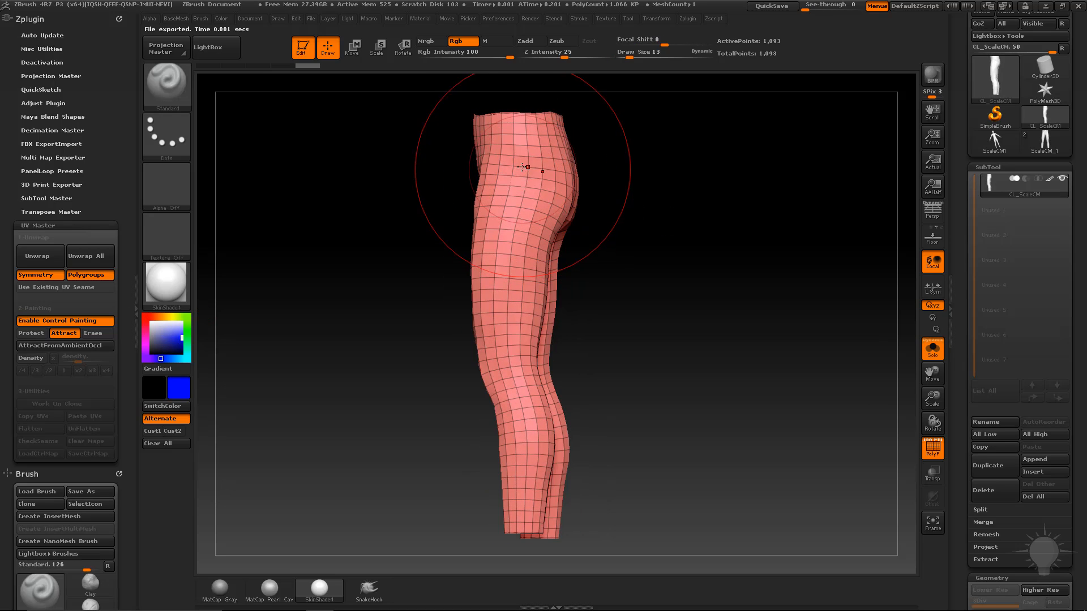
# Paint an attract guide stroke from hip to ankle down the side of the leg.
pyautogui.press('[')
pyautogui.moveTo(518, 122)
pyautogui.mouseDown()
pyautogui.moveTo(512, 402)
pyautogui.moveTo(523, 522)
pyautogui.mouseUp()
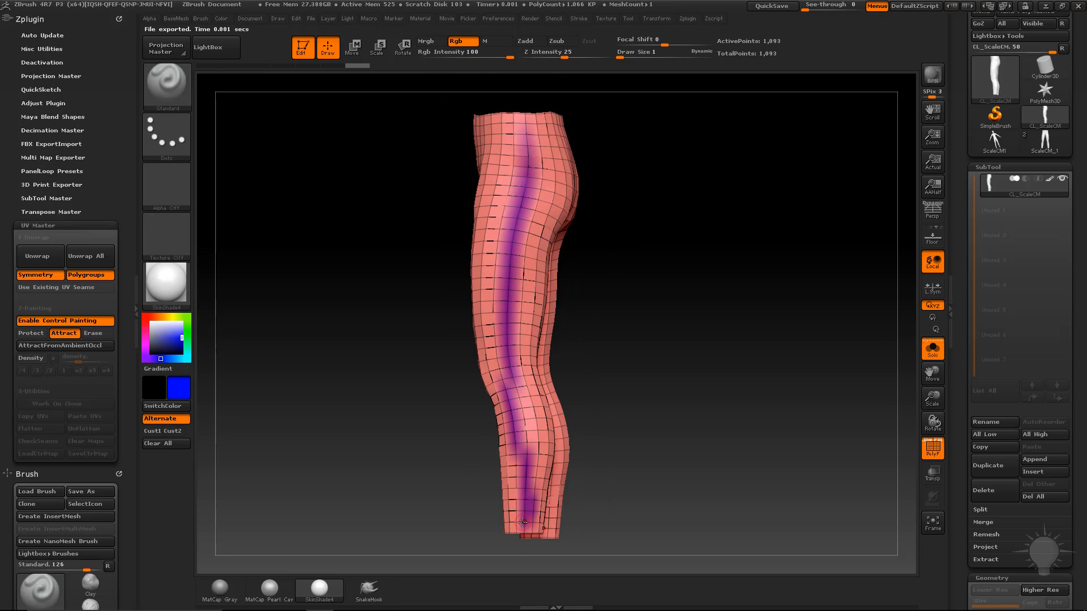
pyautogui.moveTo(730, 377)
pyautogui.mouseDown()
pyautogui.moveTo(759, 337)
pyautogui.moveTo(725, 278)
pyautogui.mouseUp()
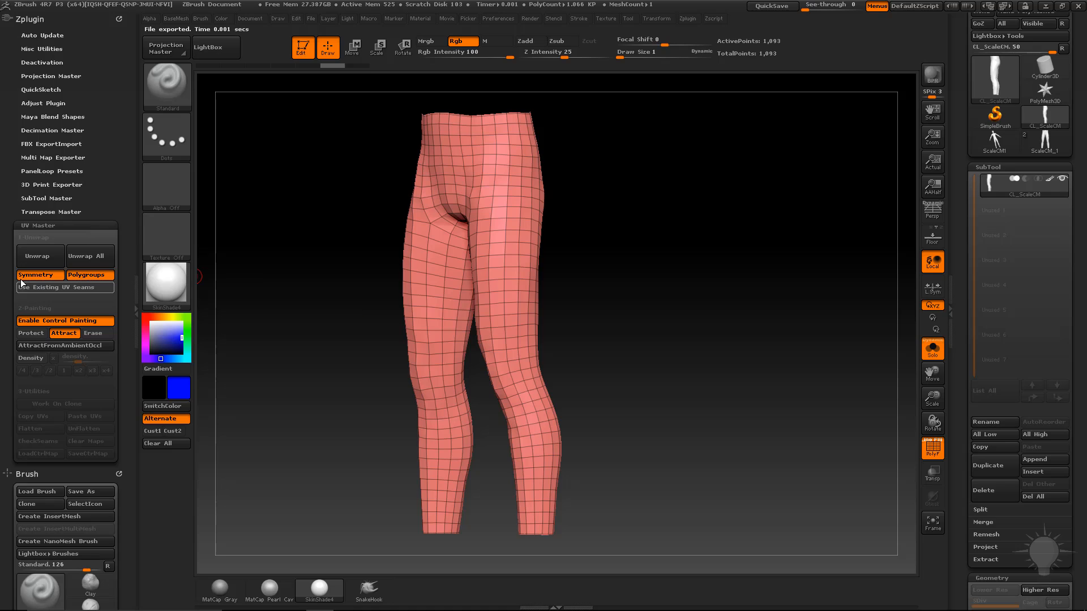
# Switch to the SelectLasso brush and hide the flap strip at the hip.
pyautogui.keyDown('ctrl'); pyautogui.keyDown('shift'); pyautogui.click(171, 90); pyautogui.keyUp('shift'); pyautogui.keyUp('ctrl')
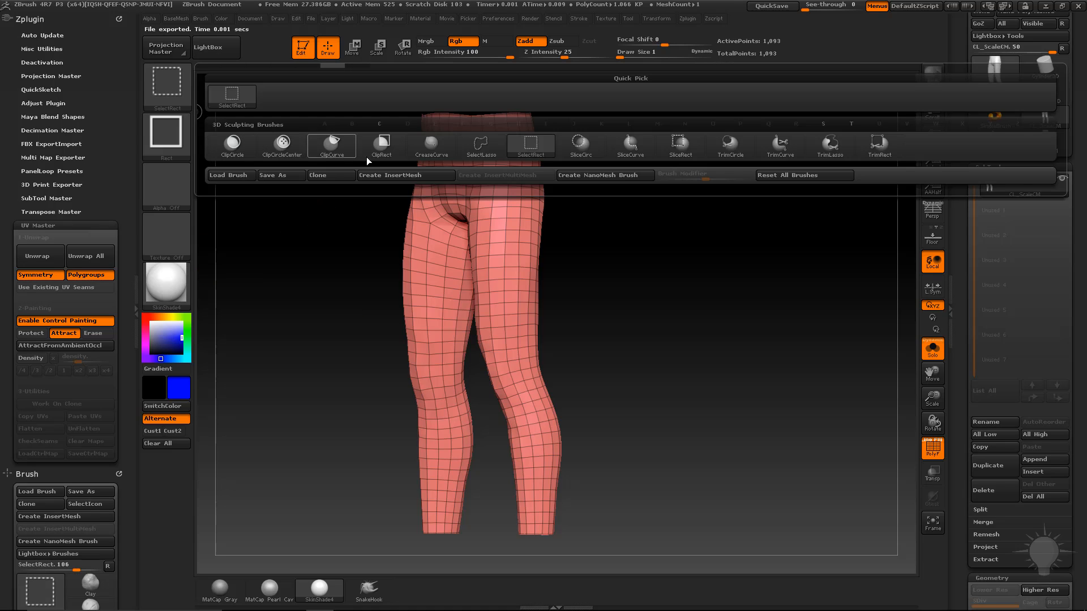
pyautogui.keyDown('ctrl'); pyautogui.keyDown('shift'); pyautogui.click(482, 150); pyautogui.keyUp('shift'); pyautogui.keyUp('ctrl')
pyautogui.moveTo(682, 274)
pyautogui.mouseDown()
pyautogui.moveTo(691, 283)
pyautogui.moveTo(691, 266)
pyautogui.moveTo(584, 201)
pyautogui.moveTo(515, 111)
pyautogui.moveTo(487, 148)
pyautogui.moveTo(475, 305)
pyautogui.moveTo(492, 365)
pyautogui.moveTo(500, 512)
pyautogui.mouseUp()
pyautogui.moveTo(723, 284); pyautogui.dragTo(684, 291)
pyautogui.moveTo(675, 274); pyautogui.dragTo(697, 268)
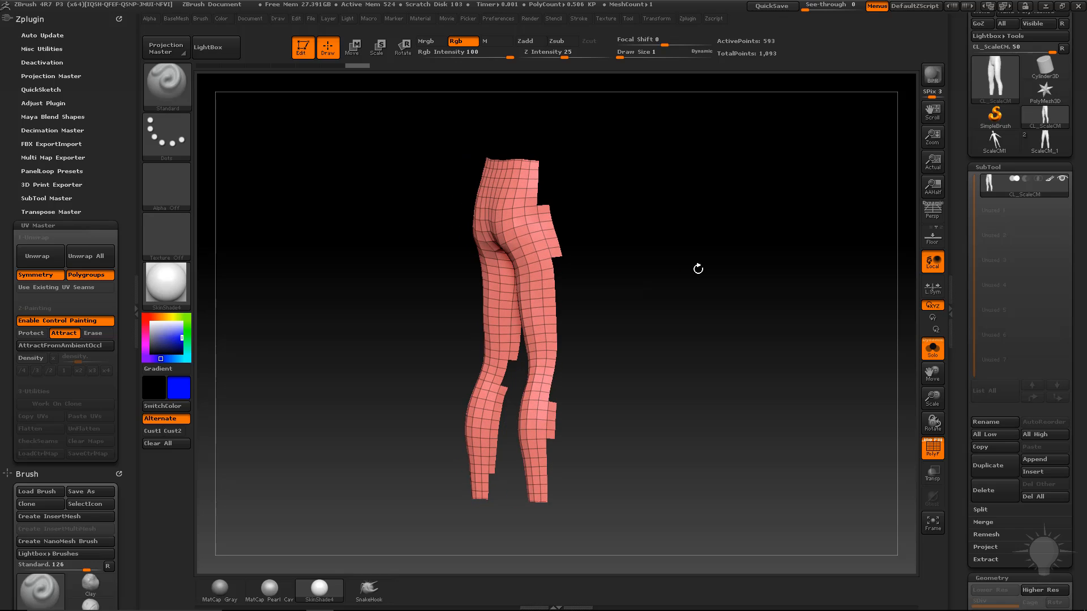
pyautogui.keyDown('ctrl'); pyautogui.keyDown('shift'); pyautogui.click(554, 207); pyautogui.keyUp('shift'); pyautogui.keyUp('ctrl')
pyautogui.moveTo(606, 378); pyautogui.dragTo(600, 447)
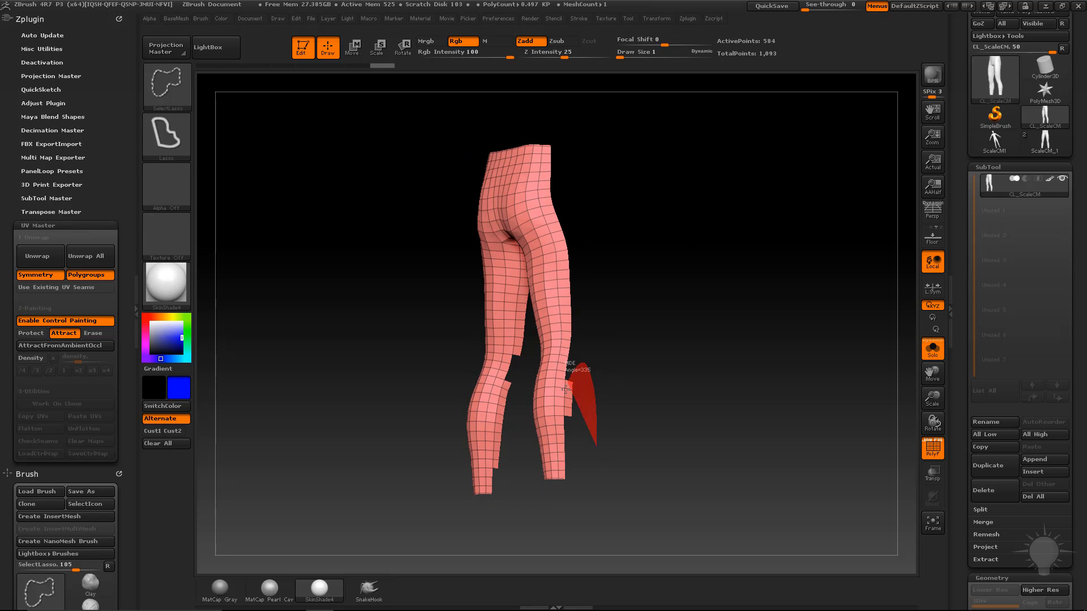
# Hide the calf and lower-leg flaps, swapping visibility to the other half of the mesh.
pyautogui.moveTo(565, 389)
pyautogui.keyDown('ctrl'); pyautogui.keyDown('alt'); pyautogui.keyDown('shift'); pyautogui.mouseDown()
pyautogui.moveTo(567, 439)
pyautogui.moveTo(679, 419)
pyautogui.mouseUp(); pyautogui.keyUp('shift'); pyautogui.keyUp('alt'); pyautogui.keyUp('ctrl')
pyautogui.moveTo(730, 391)
pyautogui.mouseDown()
pyautogui.moveTo(657, 387)
pyautogui.moveTo(640, 306)
pyautogui.mouseUp()
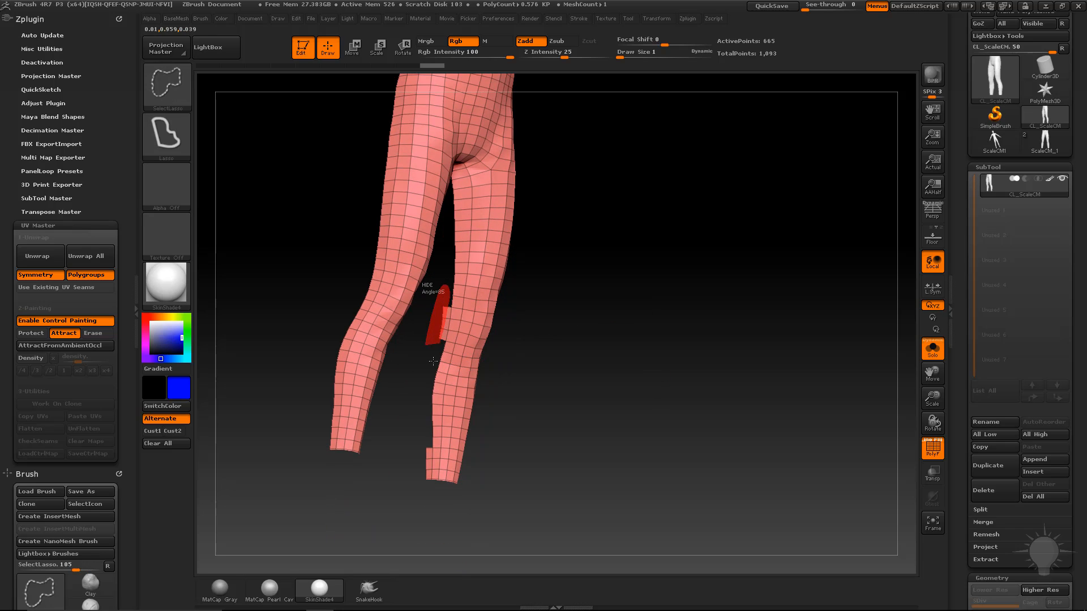
pyautogui.keyDown('ctrl'); pyautogui.keyDown('alt'); pyautogui.keyDown('shift'); pyautogui.moveTo(433, 361); pyautogui.dragTo(431, 362); pyautogui.keyUp('shift'); pyautogui.keyUp('alt'); pyautogui.keyUp('ctrl')
pyautogui.keyDown('ctrl'); pyautogui.keyDown('alt'); pyautogui.keyDown('shift'); pyautogui.moveTo(429, 444); pyautogui.dragTo(425, 430); pyautogui.keyUp('shift'); pyautogui.keyUp('alt'); pyautogui.keyUp('ctrl')
pyautogui.moveTo(674, 375)
pyautogui.mouseDown()
pyautogui.moveTo(688, 345)
pyautogui.moveTo(612, 342)
pyautogui.moveTo(427, 395)
pyautogui.moveTo(424, 343)
pyautogui.mouseUp()
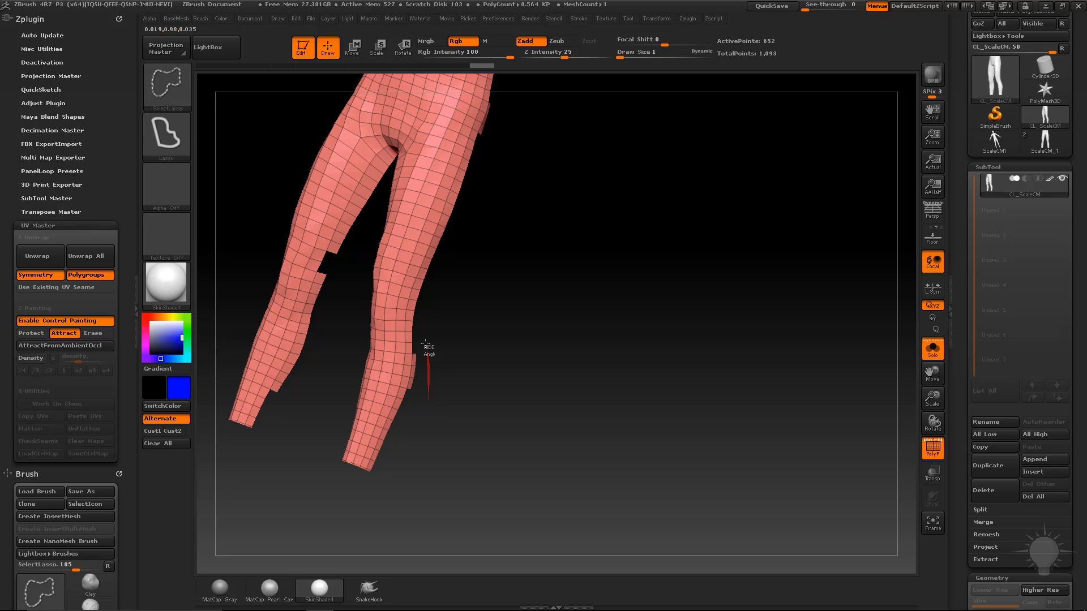
pyautogui.keyDown('ctrl'); pyautogui.keyDown('alt'); pyautogui.keyDown('shift'); pyautogui.moveTo(402, 408); pyautogui.dragTo(403, 409); pyautogui.keyUp('shift'); pyautogui.keyUp('alt'); pyautogui.keyUp('ctrl')
# Hide the remaining leg sections near the hips and foot, leaving only the outer side strip.
pyautogui.keyDown('alt'); pyautogui.moveTo(520, 317); pyautogui.dragTo(515, 468); pyautogui.keyUp('alt')
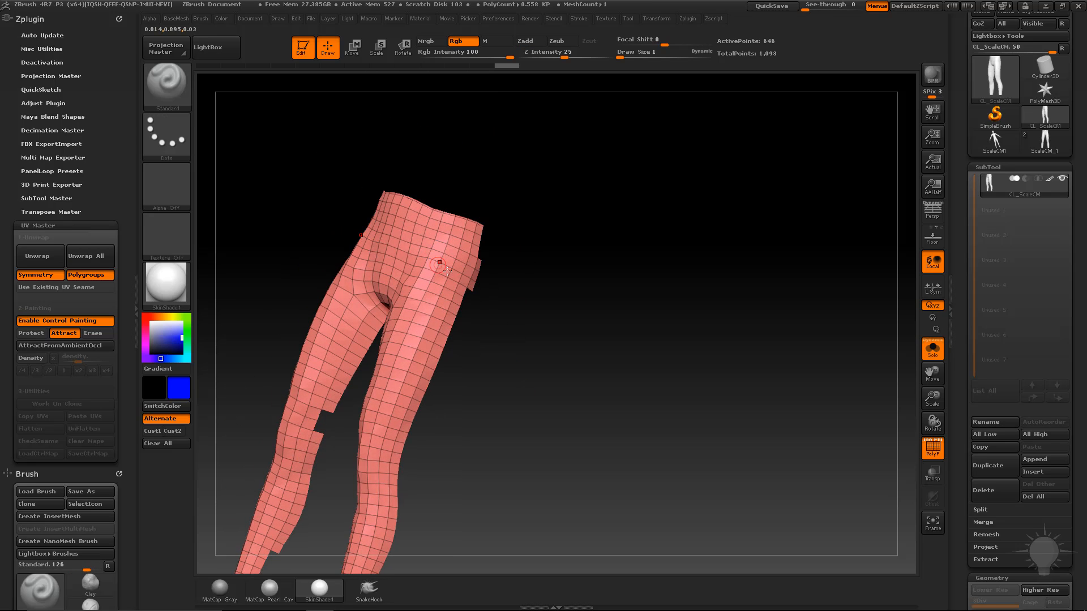
pyautogui.moveTo(490, 318)
pyautogui.keyDown('ctrl'); pyautogui.keyDown('alt'); pyautogui.keyDown('shift'); pyautogui.mouseDown()
pyautogui.moveTo(495, 247)
pyautogui.moveTo(459, 343)
pyautogui.mouseUp(); pyautogui.keyUp('shift'); pyautogui.keyUp('alt'); pyautogui.keyUp('ctrl')
pyautogui.moveTo(623, 242)
pyautogui.mouseDown()
pyautogui.moveTo(638, 317)
pyautogui.moveTo(610, 301)
pyautogui.moveTo(623, 291)
pyautogui.moveTo(504, 304)
pyautogui.moveTo(462, 332)
pyautogui.mouseUp()
pyautogui.moveTo(462, 392); pyautogui.dragTo(447, 418)
pyautogui.moveTo(428, 511)
pyautogui.keyDown('ctrl'); pyautogui.keyDown('alt'); pyautogui.keyDown('shift'); pyautogui.mouseDown()
pyautogui.moveTo(448, 453)
pyautogui.moveTo(453, 481)
pyautogui.mouseUp(); pyautogui.keyUp('shift'); pyautogui.keyUp('alt'); pyautogui.keyUp('ctrl')
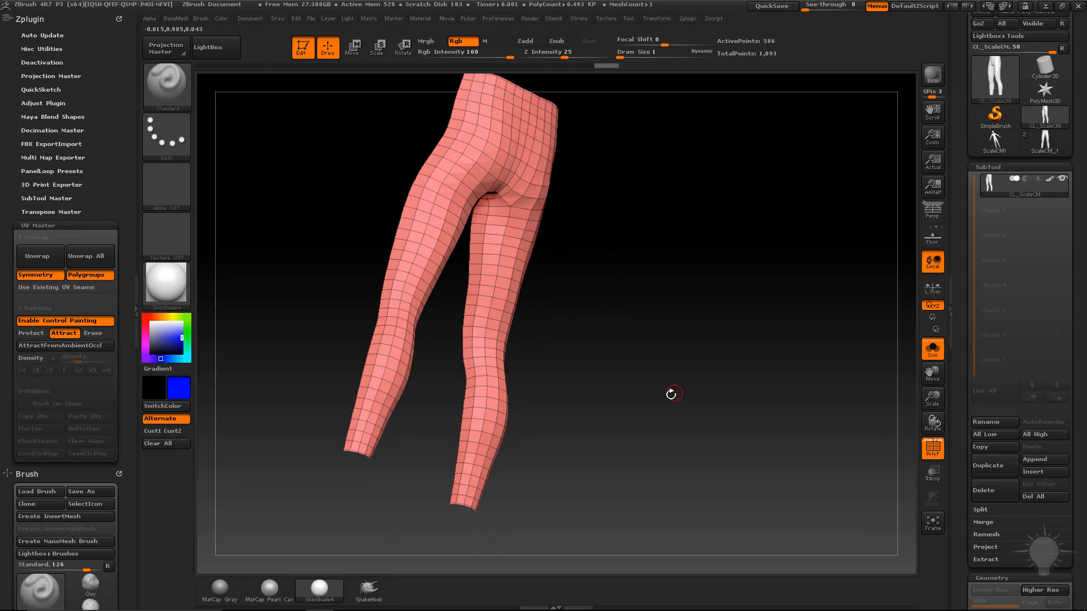
pyautogui.moveTo(670, 396)
pyautogui.mouseDown()
pyautogui.moveTo(666, 359)
pyautogui.moveTo(679, 359)
pyautogui.moveTo(674, 371)
pyautogui.moveTo(628, 328)
pyautogui.mouseUp()
pyautogui.hotkey('ctrl', 'z')
# Group the visible side strip as its own polygroup with Ctrl+W and unhide the rest of the leggings.
pyautogui.hotkey('ctrl', 'w')
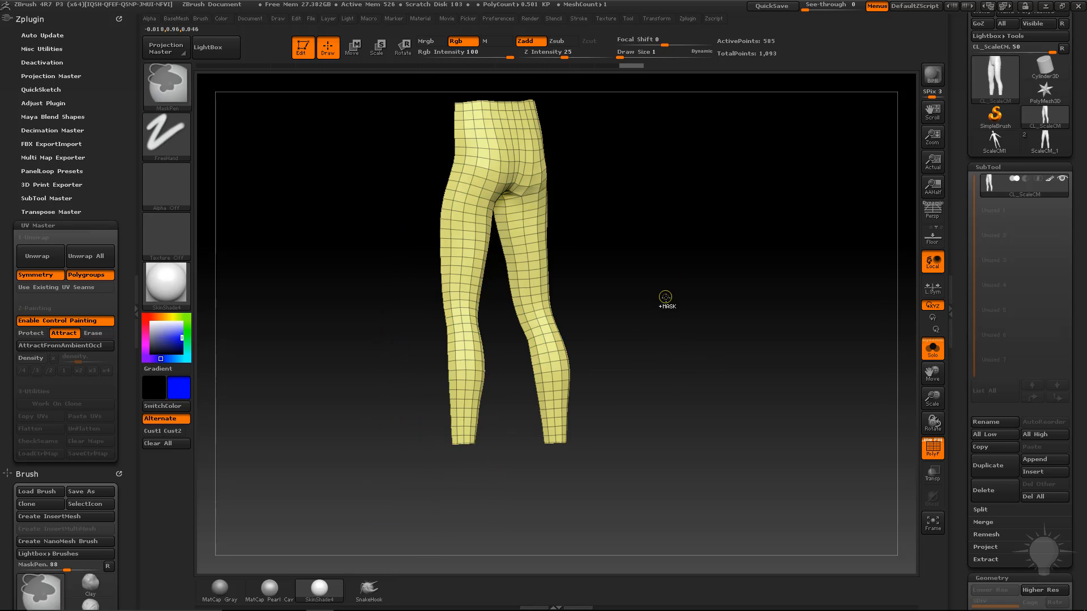
pyautogui.keyDown('ctrl'); pyautogui.click(676, 297); pyautogui.keyUp('ctrl')
pyautogui.keyDown('ctrl'); pyautogui.click(707, 286); pyautogui.keyUp('ctrl')
pyautogui.keyDown('ctrl'); pyautogui.keyDown('shift'); pyautogui.click(722, 287); pyautogui.keyUp('shift'); pyautogui.keyUp('ctrl')
pyautogui.keyDown('alt'); pyautogui.moveTo(722, 287); pyautogui.dragTo(475, 277); pyautogui.keyUp('alt')
pyautogui.keyDown('alt'); pyautogui.moveTo(587, 355); pyautogui.dragTo(640, 359); pyautogui.keyUp('alt')
pyautogui.moveTo(641, 359); pyautogui.dragTo(697, 331)
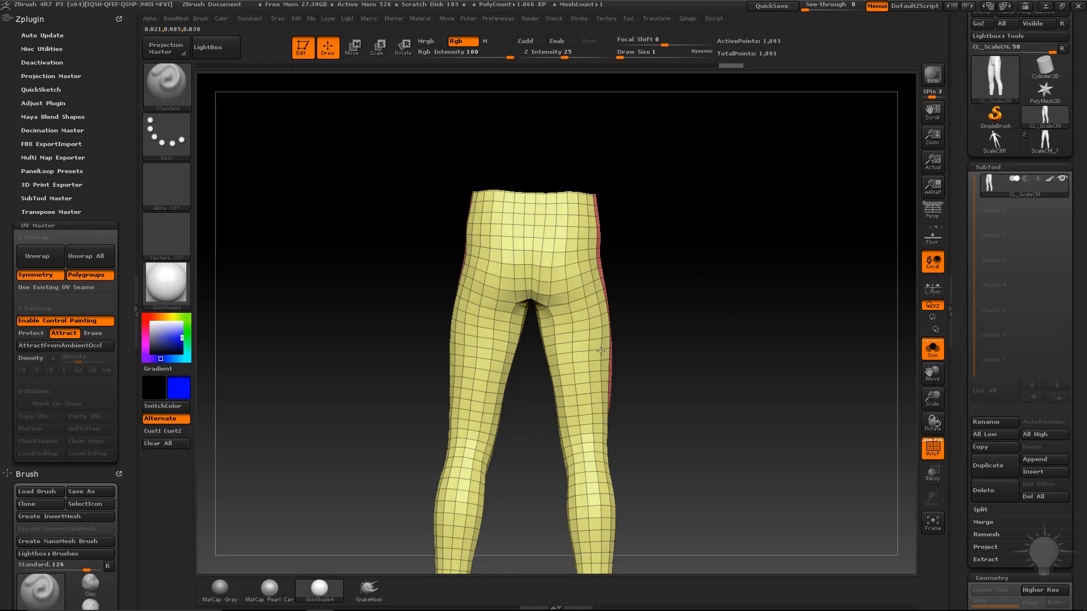
pyautogui.keyDown('alt'); pyautogui.moveTo(686, 231); pyautogui.dragTo(684, 310); pyautogui.keyUp('alt')
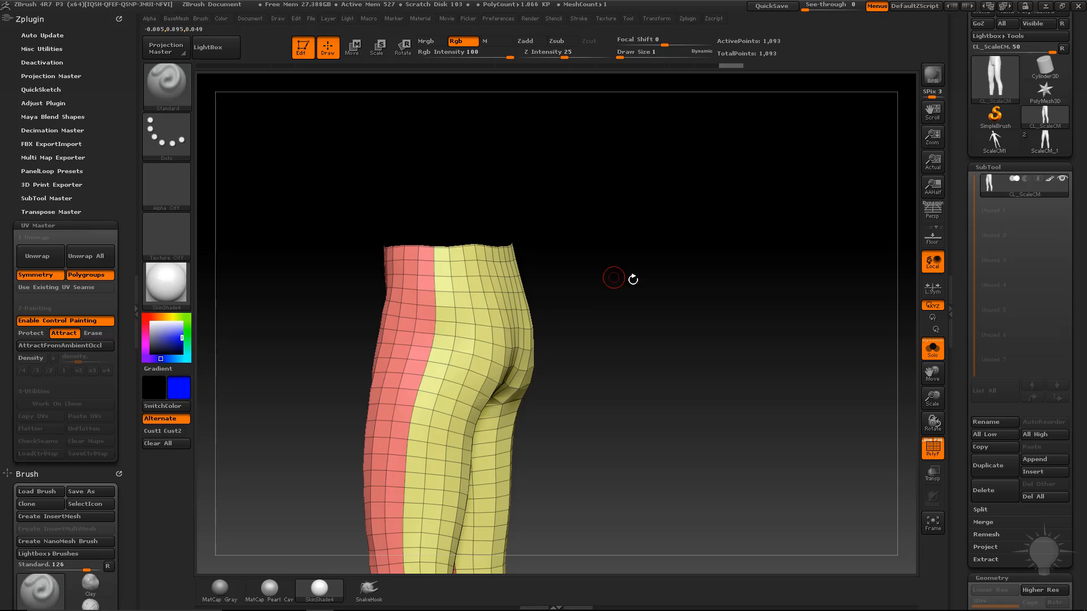
pyautogui.keyDown('alt'); pyautogui.moveTo(633, 280); pyautogui.dragTo(624, 329); pyautogui.keyUp('alt')
pyautogui.moveTo(624, 330); pyautogui.dragTo(586, 329)
pyautogui.moveTo(656, 332); pyautogui.dragTo(625, 329)
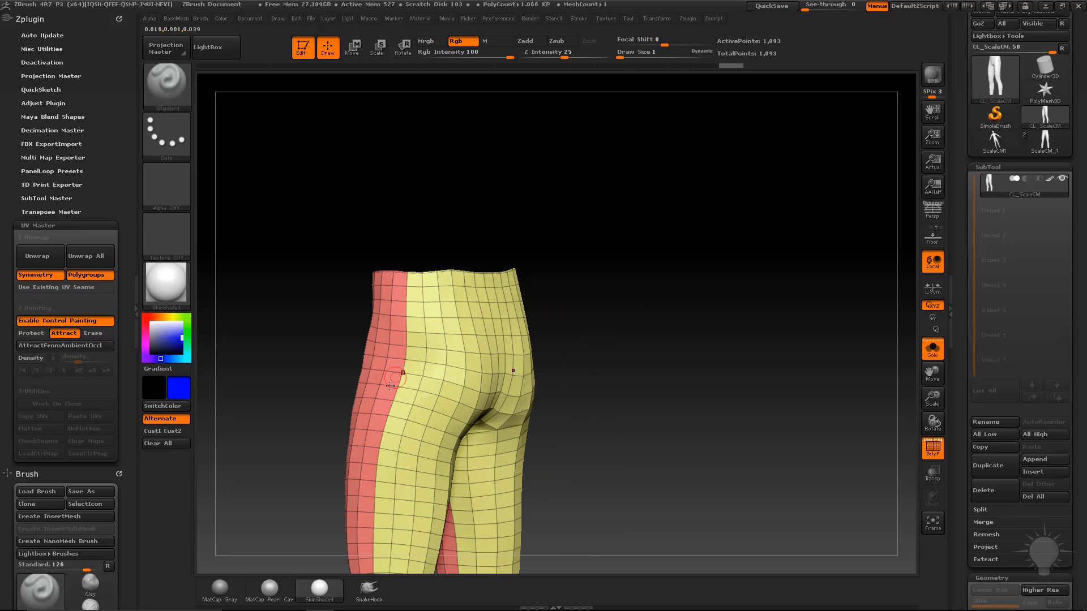
pyautogui.moveTo(569, 351); pyautogui.dragTo(606, 384)
pyautogui.keyDown('alt'); pyautogui.moveTo(606, 384); pyautogui.dragTo(687, 300); pyautogui.keyUp('alt')
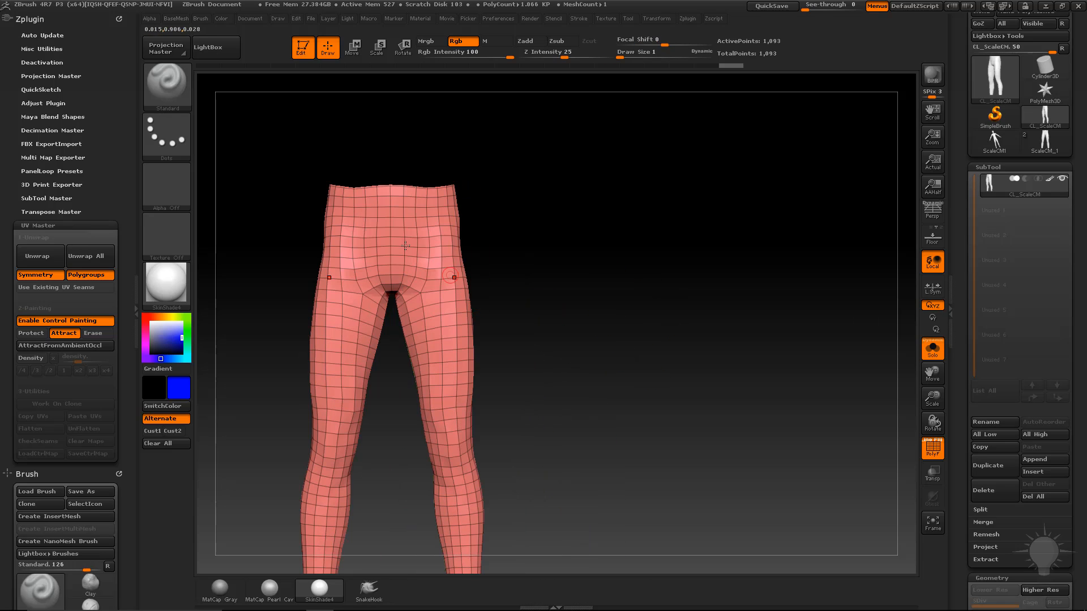
pyautogui.keyDown('alt'); pyautogui.moveTo(624, 332); pyautogui.dragTo(595, 293); pyautogui.keyUp('alt')
# Isolate the lower legs with a lasso, then unhide the whole leggings.
pyautogui.keyDown('ctrl'); pyautogui.keyDown('shift'); pyautogui.click(436, 267); pyautogui.keyUp('shift'); pyautogui.keyUp('ctrl')
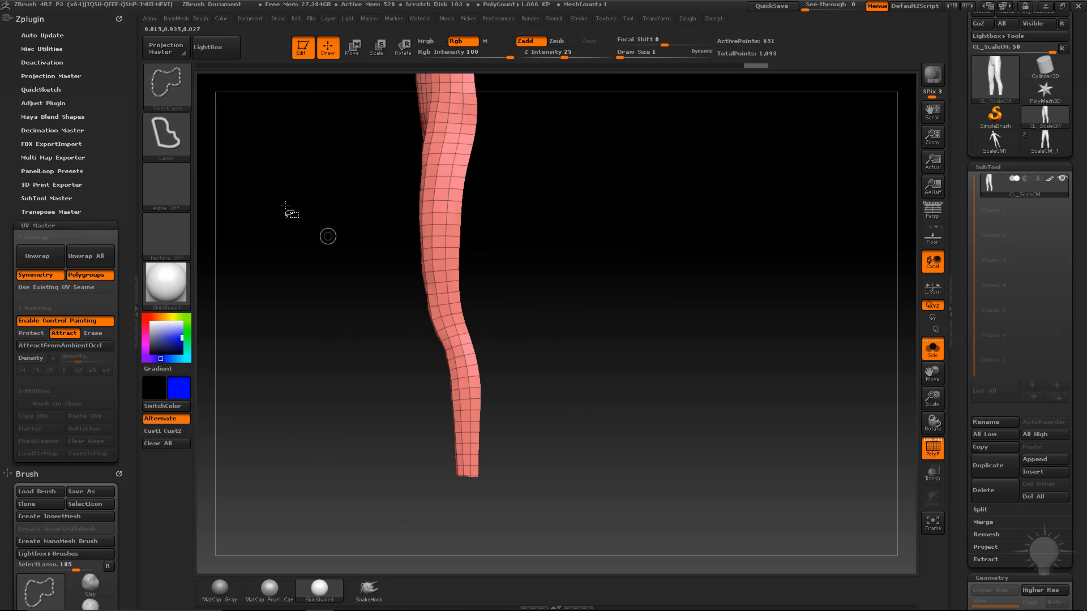
pyautogui.moveTo(486, 269)
pyautogui.keyDown('ctrl'); pyautogui.keyDown('shift'); pyautogui.mouseDown()
pyautogui.moveTo(334, 313)
pyautogui.moveTo(509, 521)
pyautogui.mouseUp(); pyautogui.keyUp('shift'); pyautogui.keyUp('ctrl')
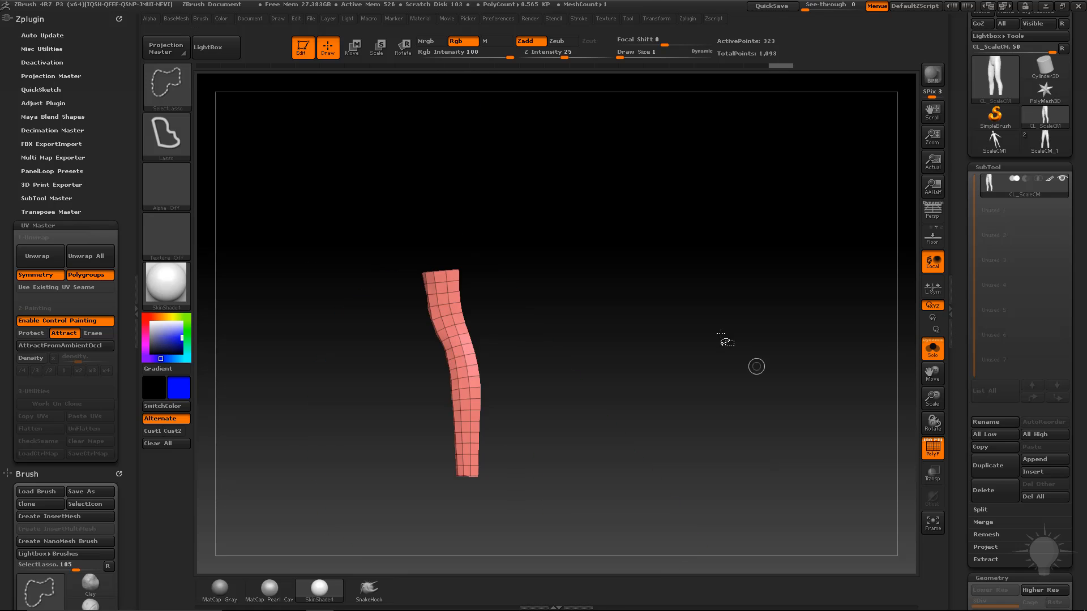
pyautogui.moveTo(756, 365); pyautogui.dragTo(727, 330)
pyautogui.keyDown('ctrl'); pyautogui.keyDown('shift'); pyautogui.click(727, 329); pyautogui.keyUp('shift'); pyautogui.keyUp('ctrl')
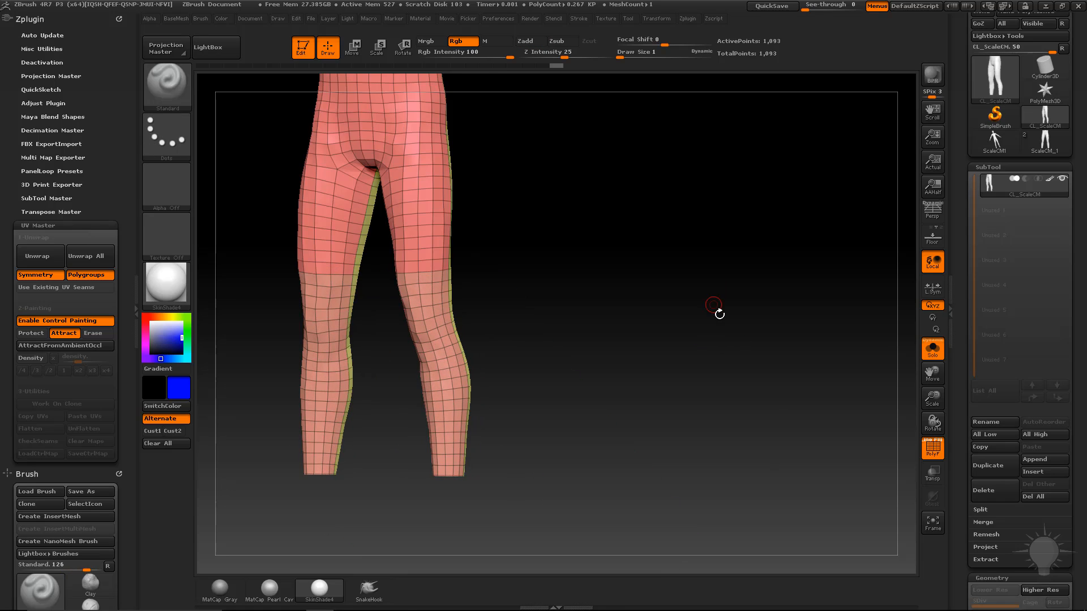
pyautogui.moveTo(625, 371); pyautogui.dragTo(533, 369)
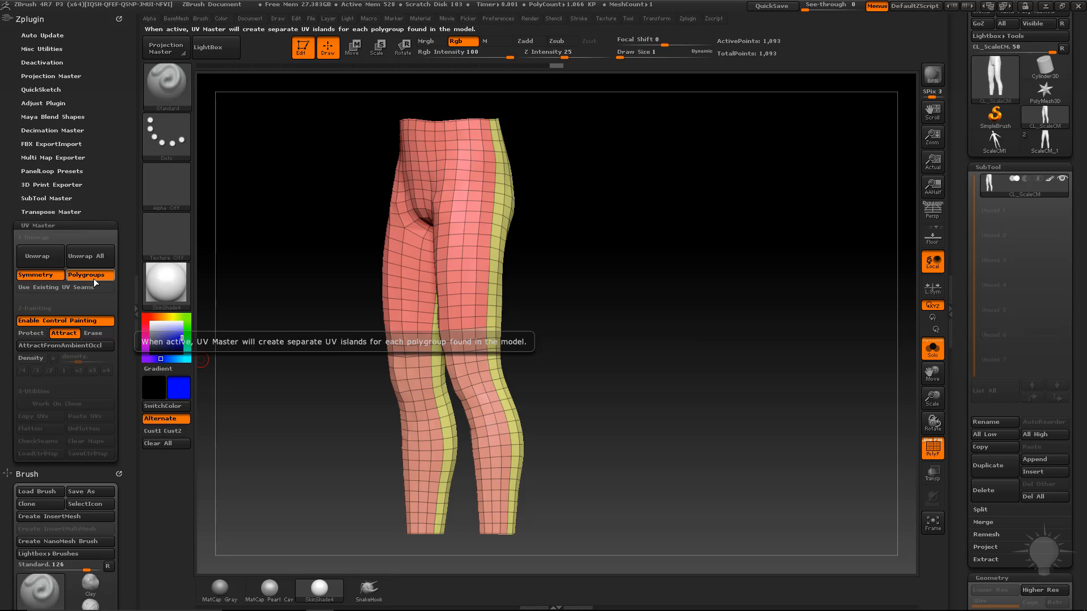
# Disable Control Painting, then Unwrap and Flatten the leggings into 4 UV islands.
pyautogui.click(61, 320)
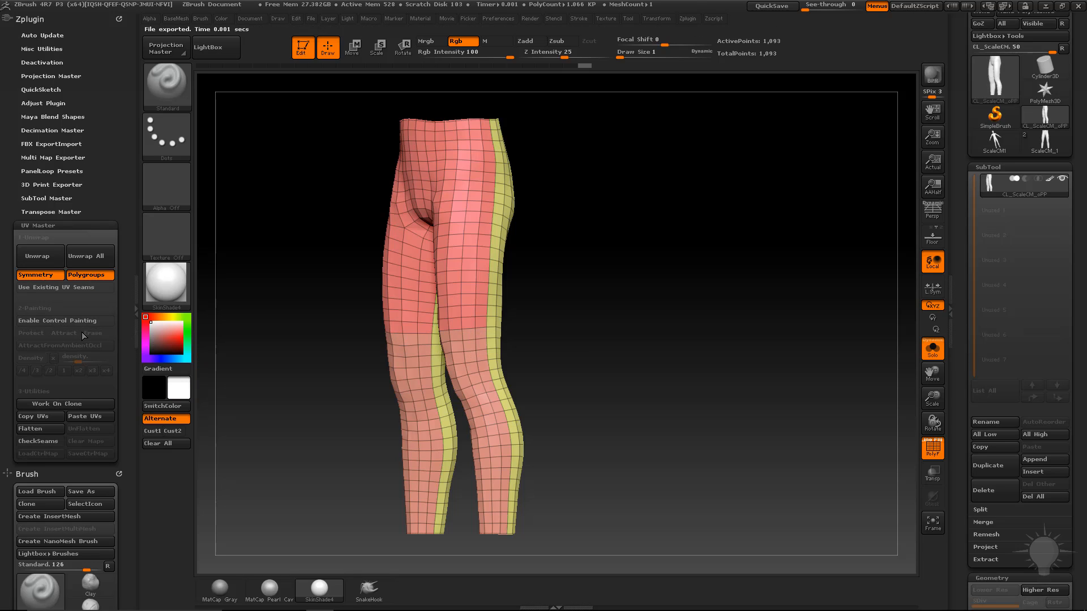
pyautogui.click(55, 260)
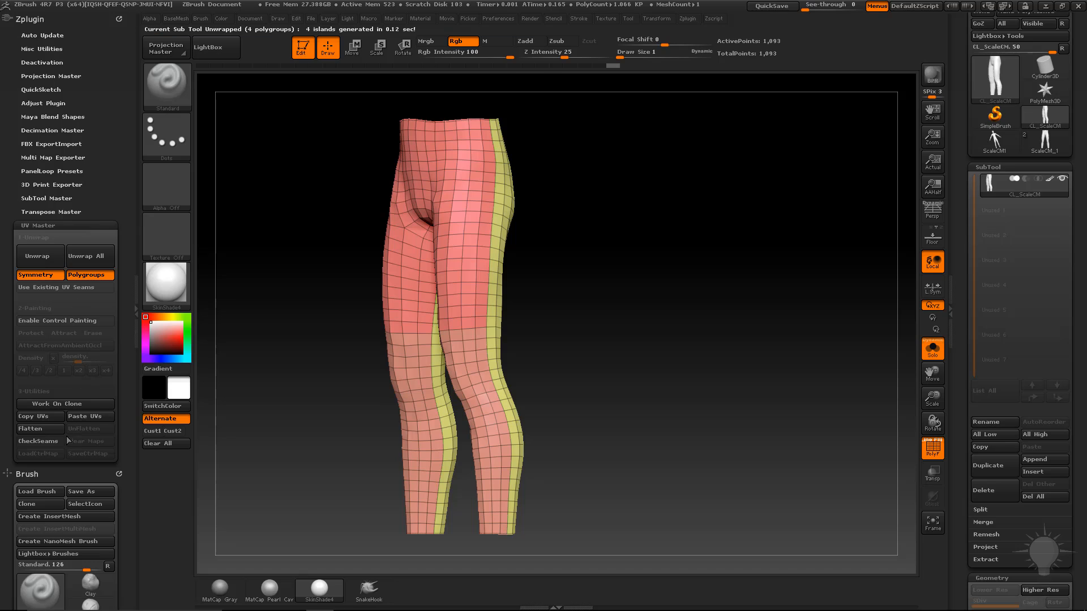
pyautogui.click(40, 429)
pyautogui.keyDown('alt'); pyautogui.moveTo(833, 352); pyautogui.dragTo(491, 310); pyautogui.keyUp('alt')
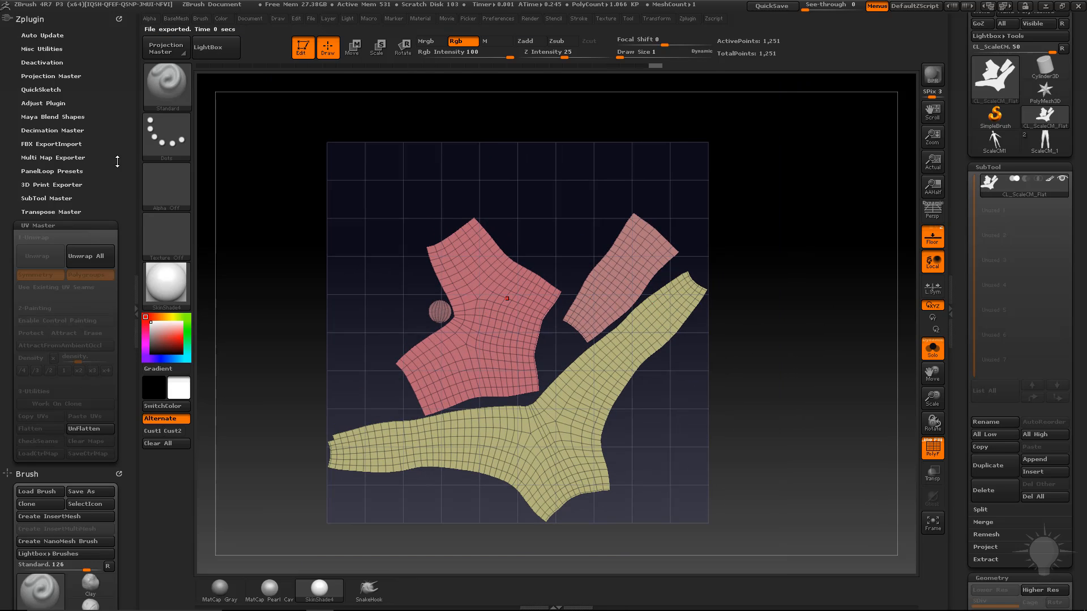
# Set Auto Masking's Mask By Polygroups to 100 with the Move transpose active.
pyautogui.press('w')
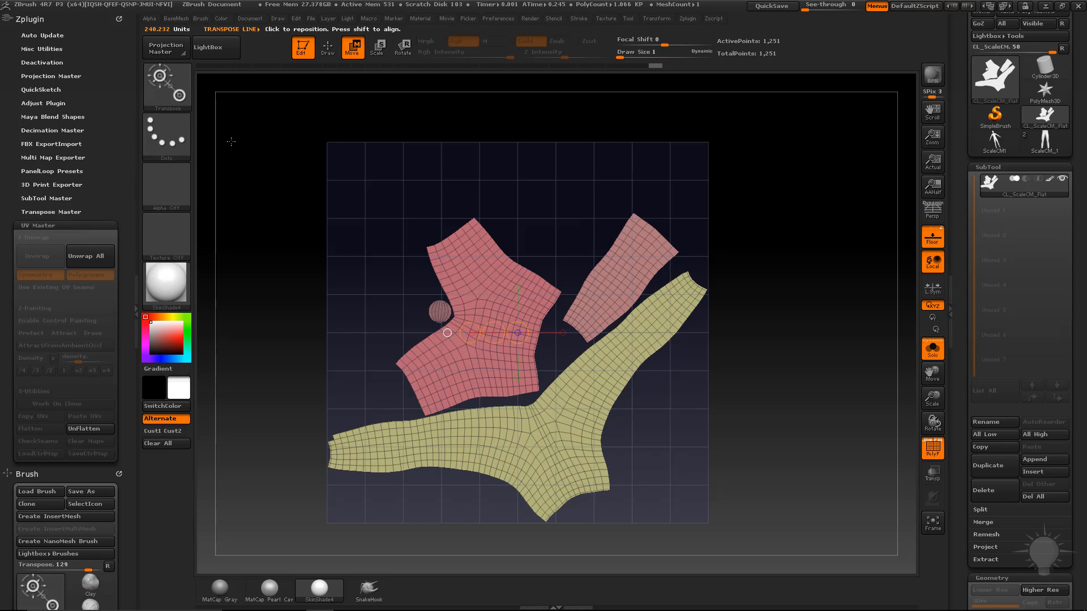
pyautogui.moveTo(128, 293); pyautogui.dragTo(126, 171)
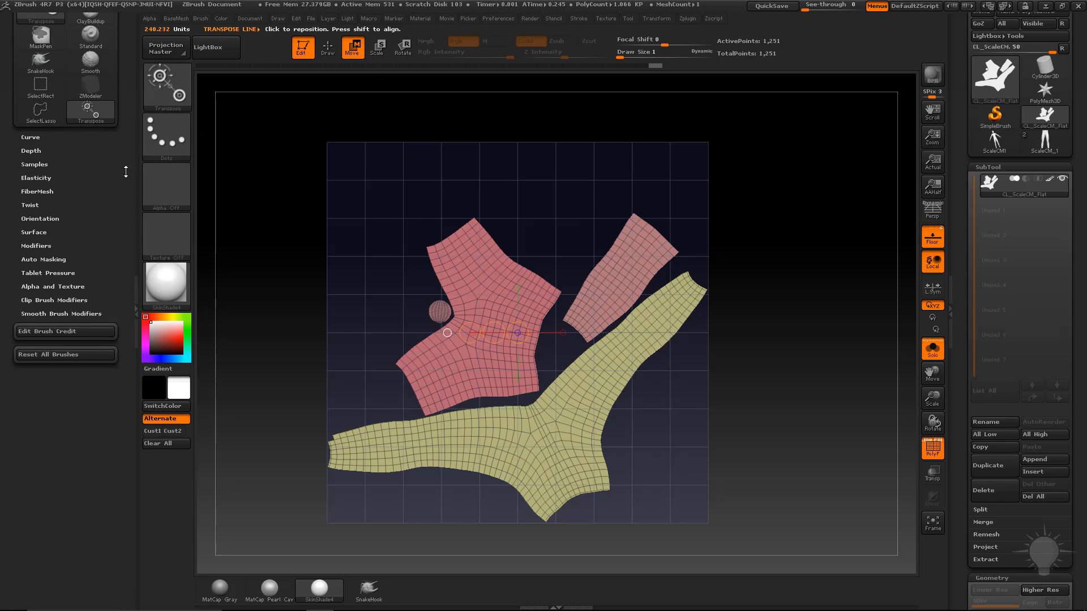
pyautogui.click(45, 259)
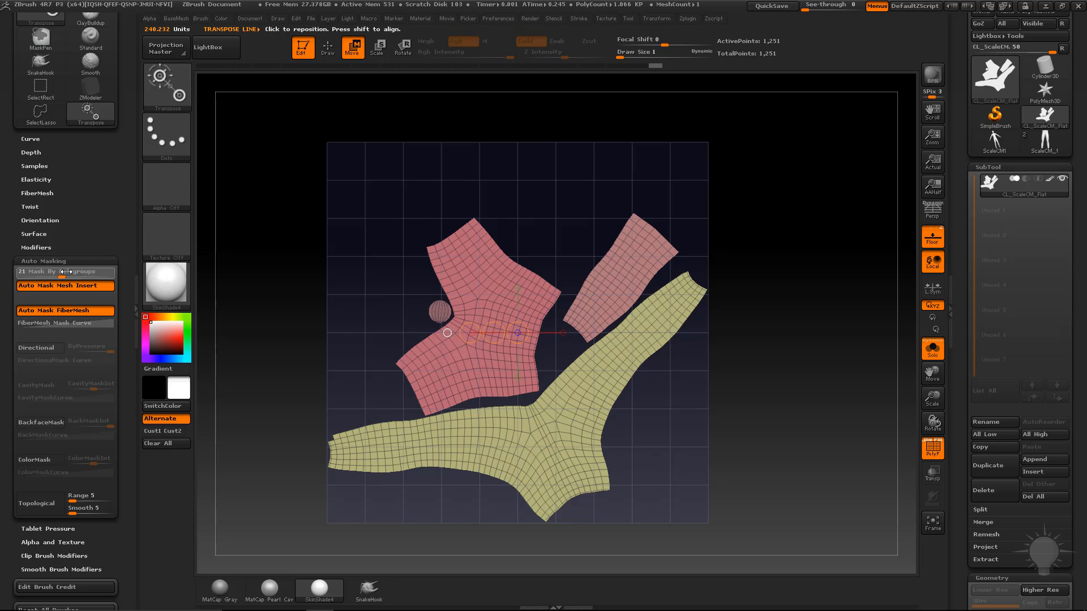
pyautogui.moveTo(124, 273); pyautogui.dragTo(126, 273)
pyautogui.click(549, 439)
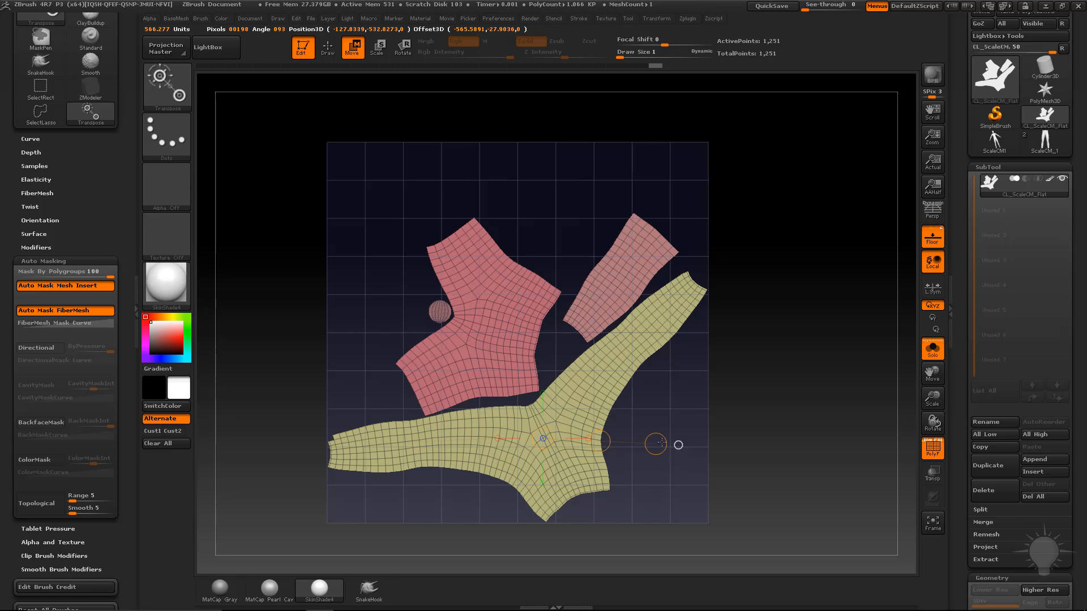
# Move the pink waist piece onto the top of the UV grid.
pyautogui.moveTo(498, 338); pyautogui.dragTo(550, 167)
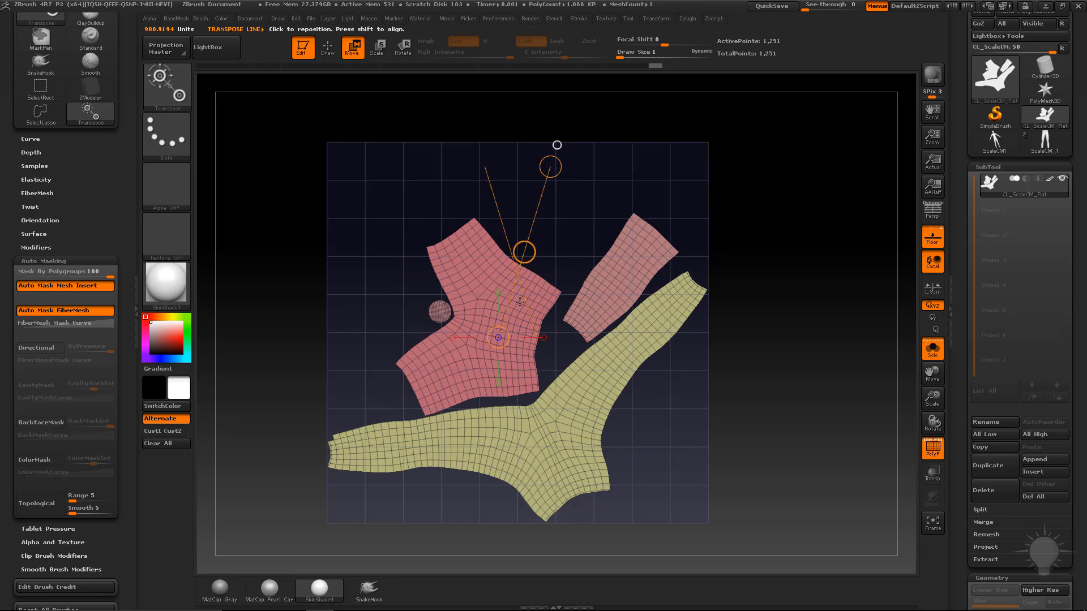
pyautogui.moveTo(493, 336); pyautogui.dragTo(545, 192)
pyautogui.moveTo(519, 264)
pyautogui.mouseDown()
pyautogui.moveTo(538, 225)
pyautogui.moveTo(861, 118)
pyautogui.mouseUp()
pyautogui.moveTo(572, 419)
pyautogui.mouseDown()
pyautogui.moveTo(691, 432)
pyautogui.moveTo(758, 481)
pyautogui.mouseUp()
pyautogui.moveTo(623, 274); pyautogui.dragTo(653, 403)
pyautogui.moveTo(638, 328)
pyautogui.mouseDown()
pyautogui.moveTo(468, 408)
pyautogui.moveTo(459, 314)
pyautogui.moveTo(361, 193)
pyautogui.moveTo(440, 284)
pyautogui.mouseUp()
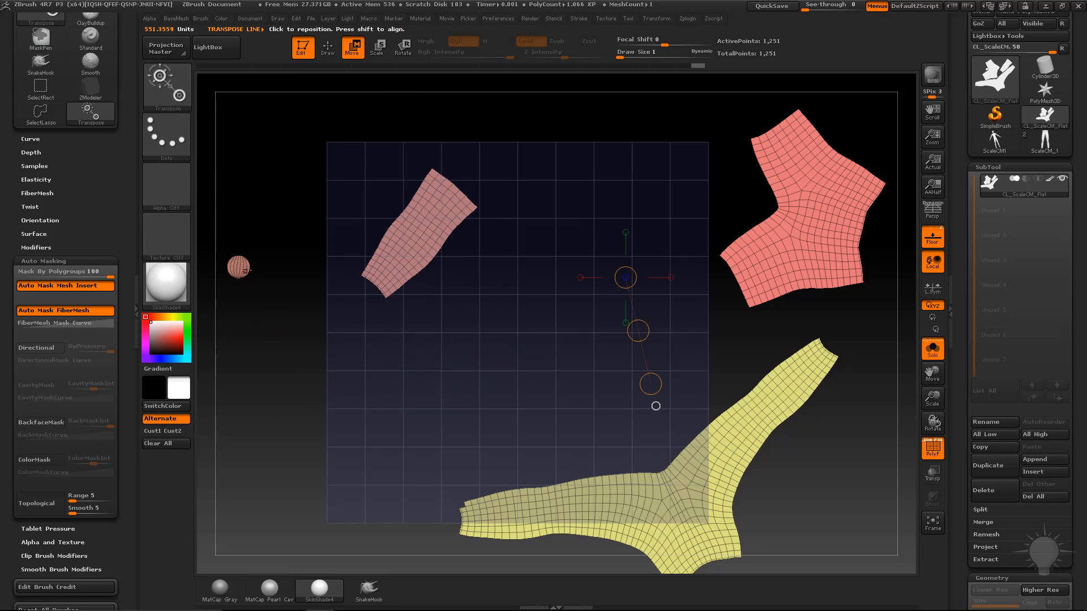
pyautogui.hotkey('ctrl', 'z')
pyautogui.hotkey('ctrl', 'z')
pyautogui.hotkey('ctrl', 'z')
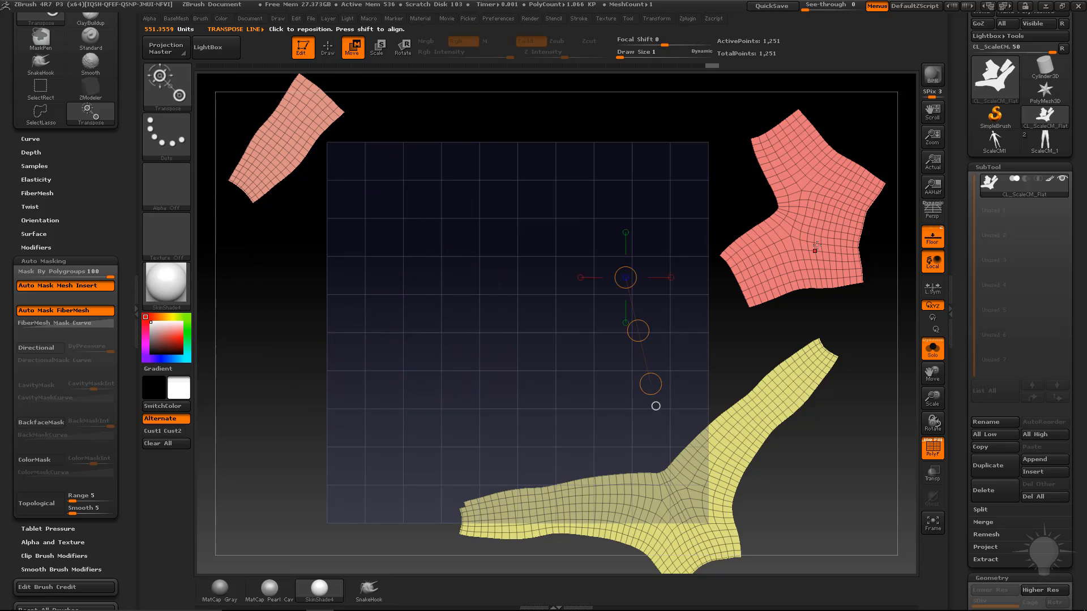
pyautogui.press('r')
pyautogui.moveTo(827, 231)
pyautogui.mouseDown()
pyautogui.moveTo(827, 327)
pyautogui.moveTo(872, 194)
pyautogui.moveTo(866, 231)
pyautogui.mouseUp()
pyautogui.press('w')
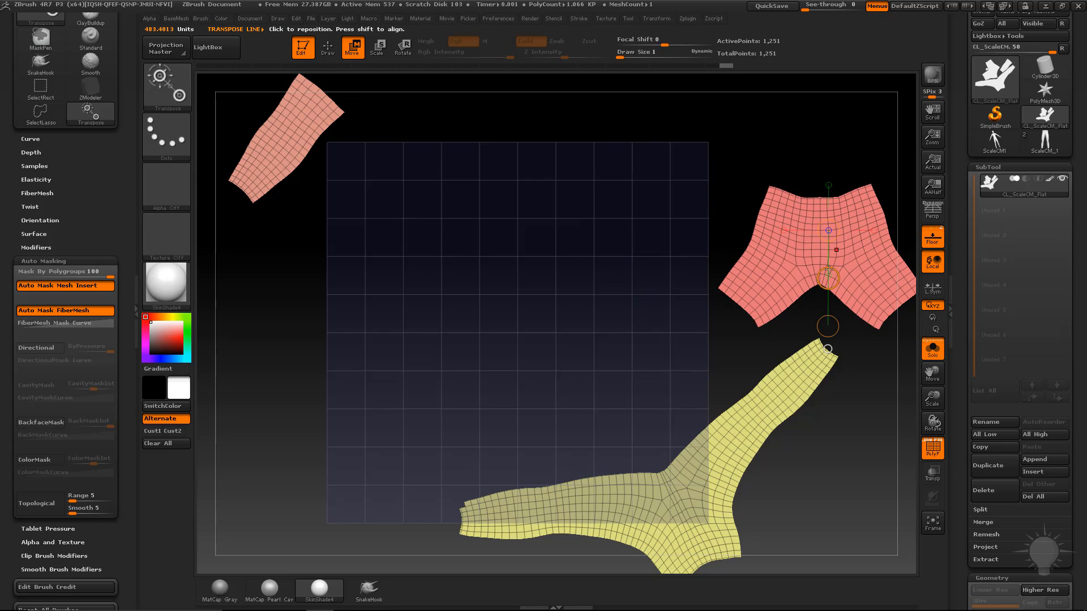
pyautogui.moveTo(828, 278); pyautogui.dragTo(495, 248)
pyautogui.moveTo(624, 402); pyautogui.dragTo(691, 308)
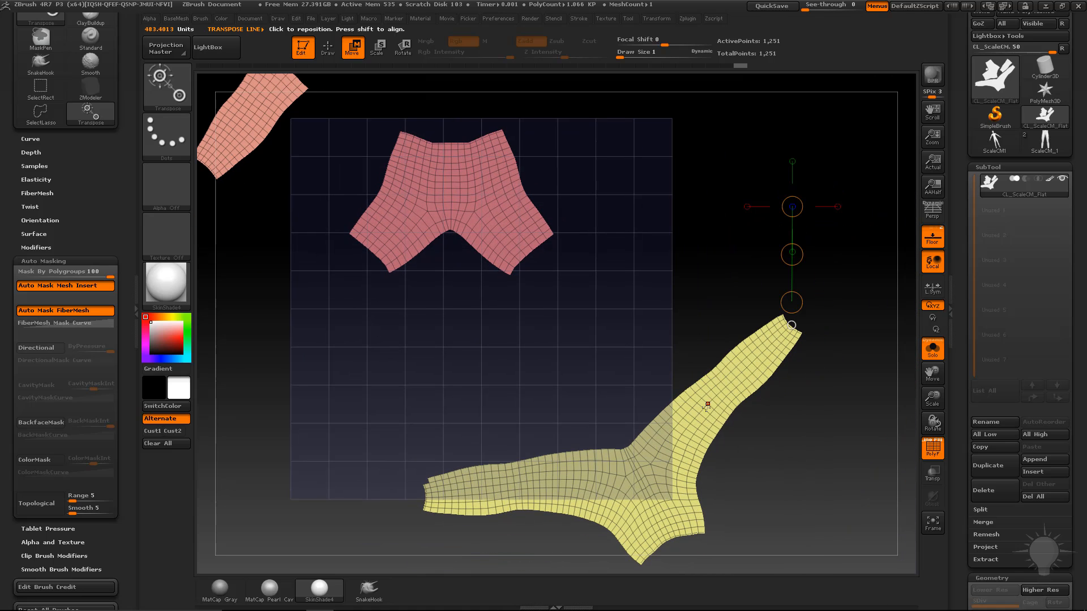
# Move the yellow leg piece onto the grid with its waist pointing up.
pyautogui.moveTo(665, 469)
pyautogui.mouseDown()
pyautogui.moveTo(778, 458)
pyautogui.moveTo(626, 358)
pyautogui.moveTo(560, 428)
pyautogui.mouseUp()
pyautogui.press('r')
pyautogui.press('w')
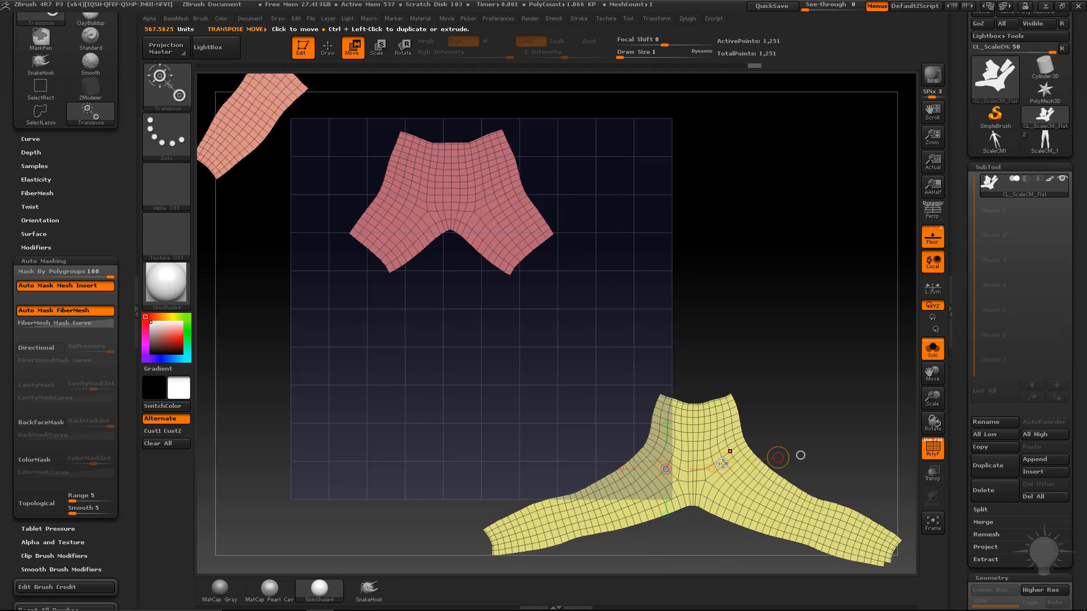
pyautogui.moveTo(722, 464)
pyautogui.mouseDown()
pyautogui.moveTo(493, 363)
pyautogui.moveTo(508, 362)
pyautogui.mouseUp()
# Move the salmon strip to the grid's right side, rotate it upright and mask it.
pyautogui.moveTo(253, 129); pyautogui.dragTo(296, 240)
pyautogui.moveTo(271, 176); pyautogui.dragTo(643, 296)
pyautogui.moveTo(614, 243)
pyautogui.mouseDown()
pyautogui.moveTo(747, 302)
pyautogui.moveTo(743, 202)
pyautogui.mouseUp()
pyautogui.keyDown('ctrl'); pyautogui.moveTo(704, 125); pyautogui.dragTo(589, 316); pyautogui.keyUp('ctrl')
# Adjust the yellow piece's placement and clear the mask from the salmon strip.
pyautogui.moveTo(498, 369)
pyautogui.mouseDown()
pyautogui.moveTo(766, 310)
pyautogui.moveTo(655, 356)
pyautogui.mouseUp()
pyautogui.hotkey('ctrl', 'z')
pyautogui.press('w')
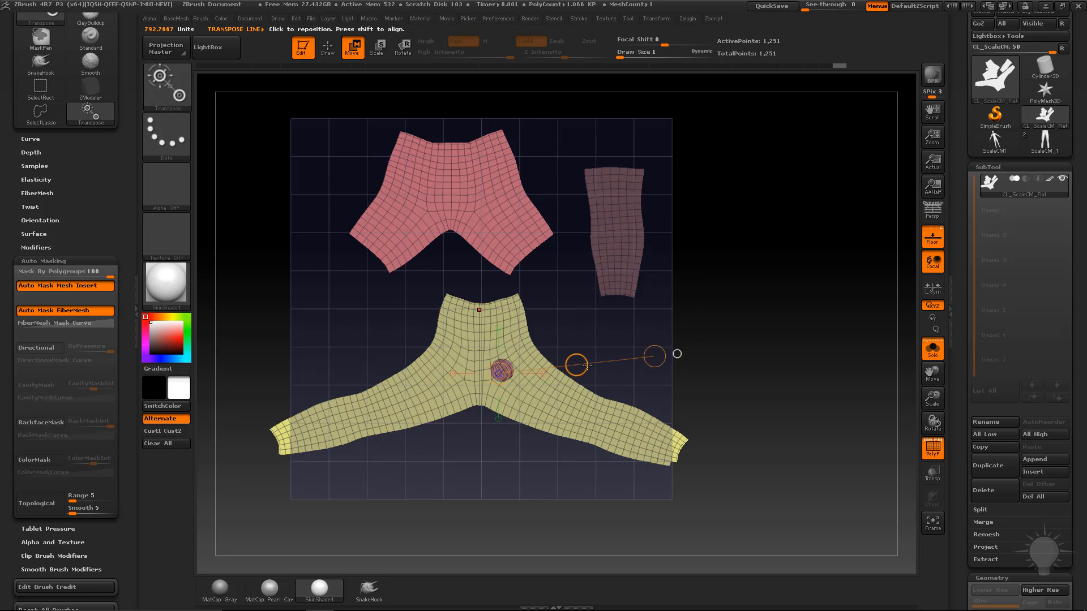
pyautogui.moveTo(576, 365); pyautogui.dragTo(675, 336)
pyautogui.keyDown('ctrl'); pyautogui.moveTo(752, 203); pyautogui.dragTo(801, 305); pyautogui.keyUp('ctrl')
pyautogui.press('q')
pyautogui.keyDown('alt'); pyautogui.moveTo(743, 275); pyautogui.dragTo(760, 300); pyautogui.keyUp('alt')
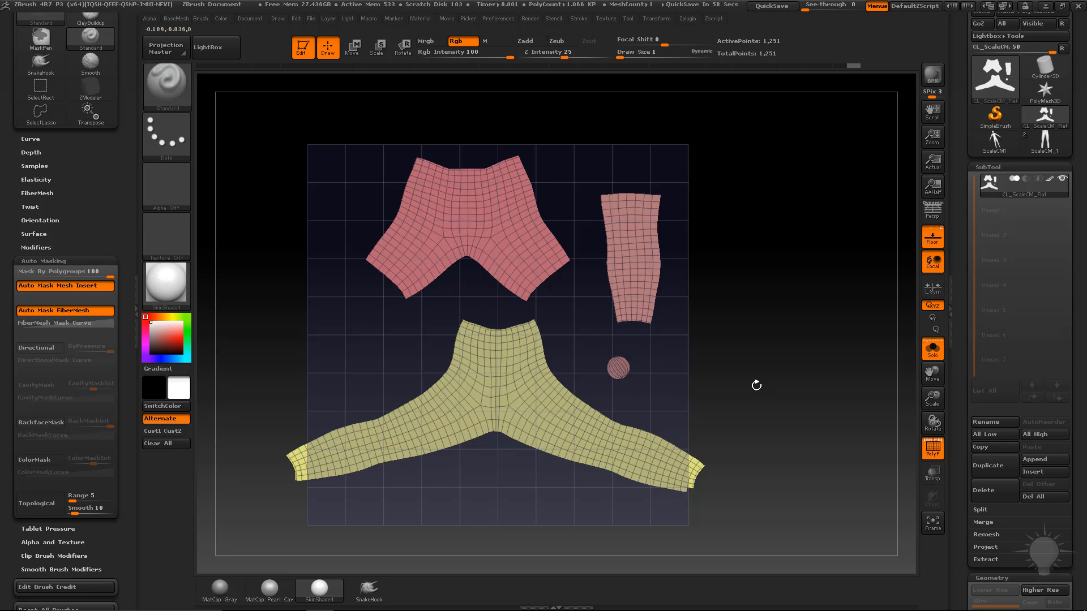
# Capture the UV grid region and save it to the Desktop as PNG 'pantsuvs'.
pyautogui.press('Print')
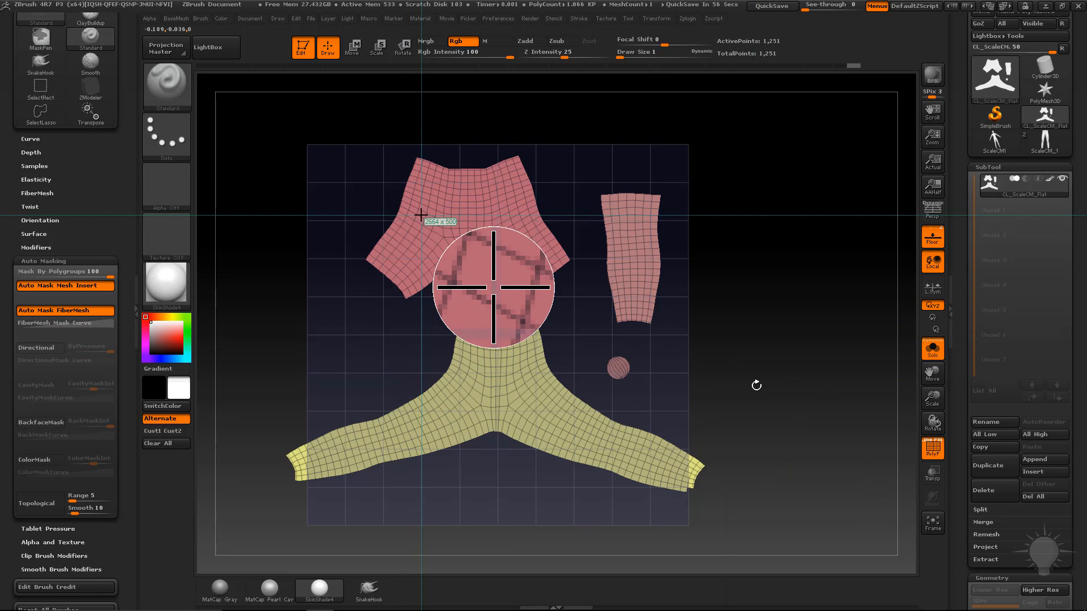
pyautogui.moveTo(289, 134); pyautogui.dragTo(710, 505)
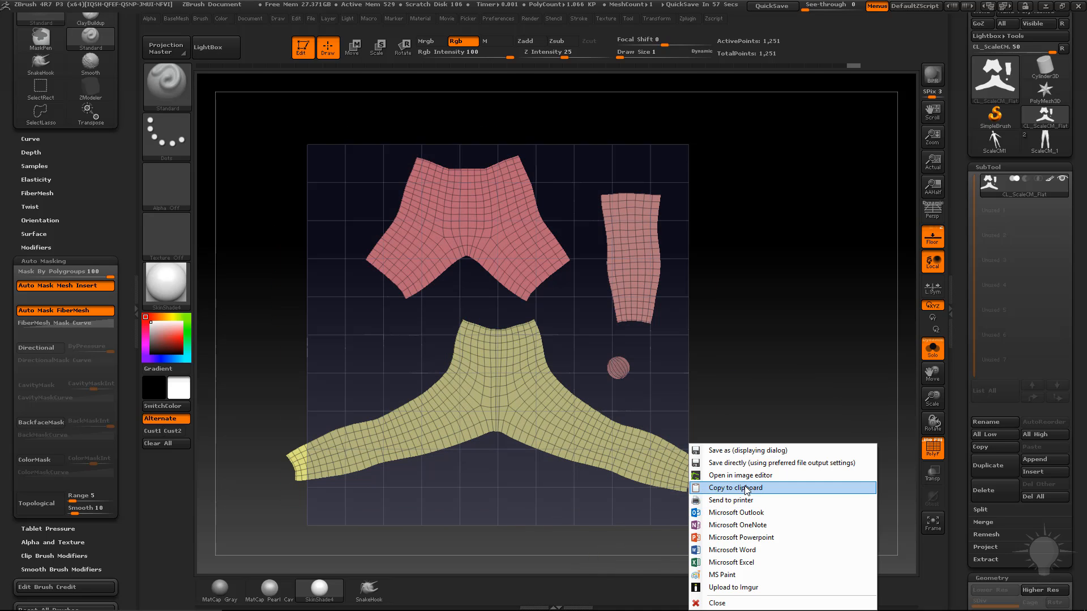
pyautogui.click(747, 450)
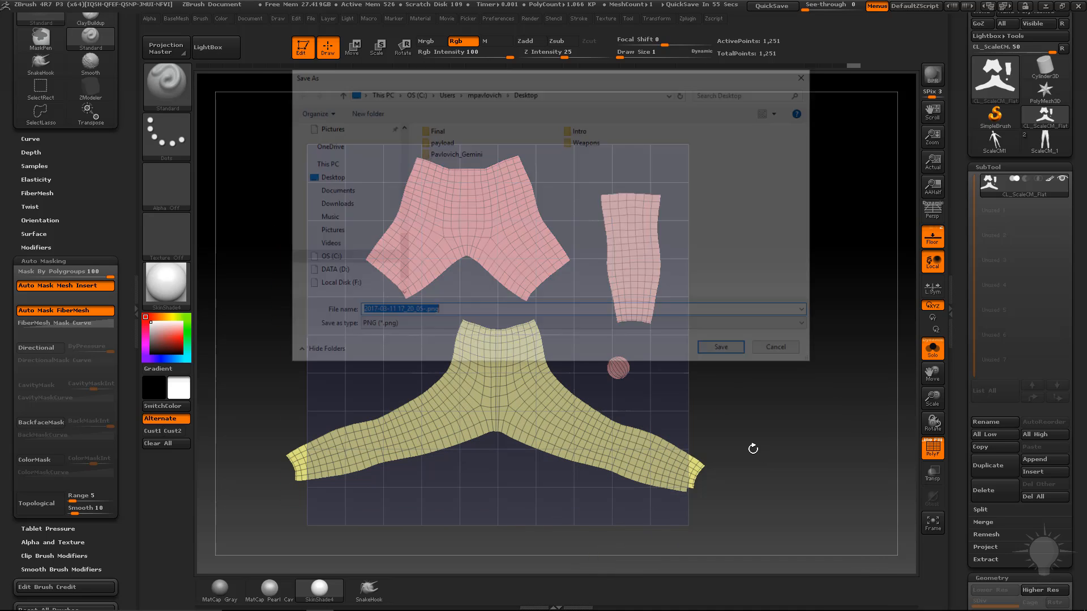
pyautogui.click(322, 177)
pyautogui.click(455, 312)
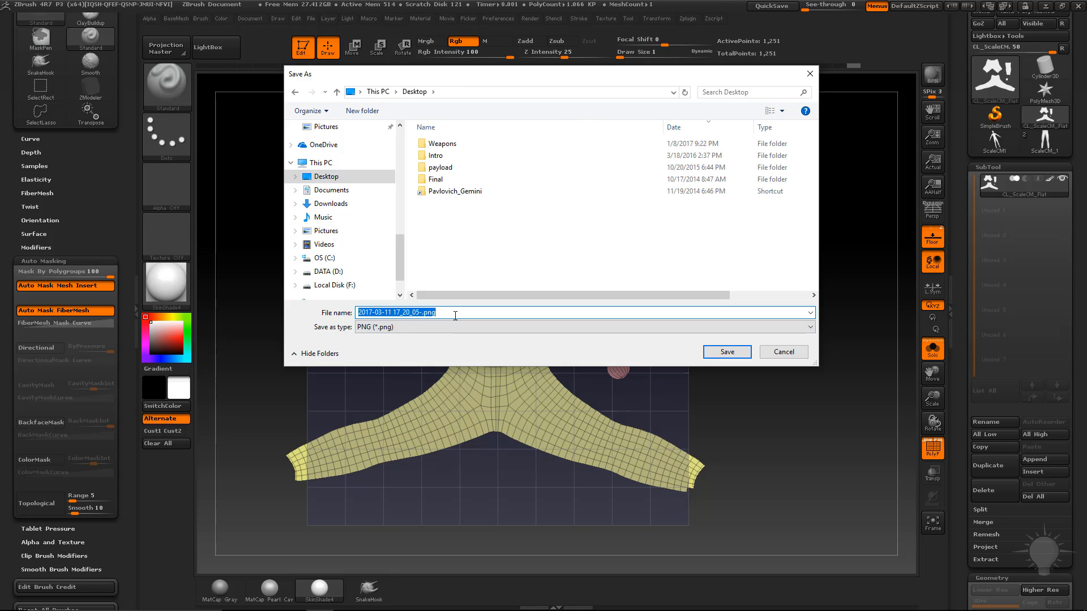
pyautogui.write('kpan')
pyautogui.press('BackSpace')
pyautogui.press('BackSpace')
pyautogui.press('BackSpace')
pyautogui.press('BackSpace')
pyautogui.write('pantsuvs')
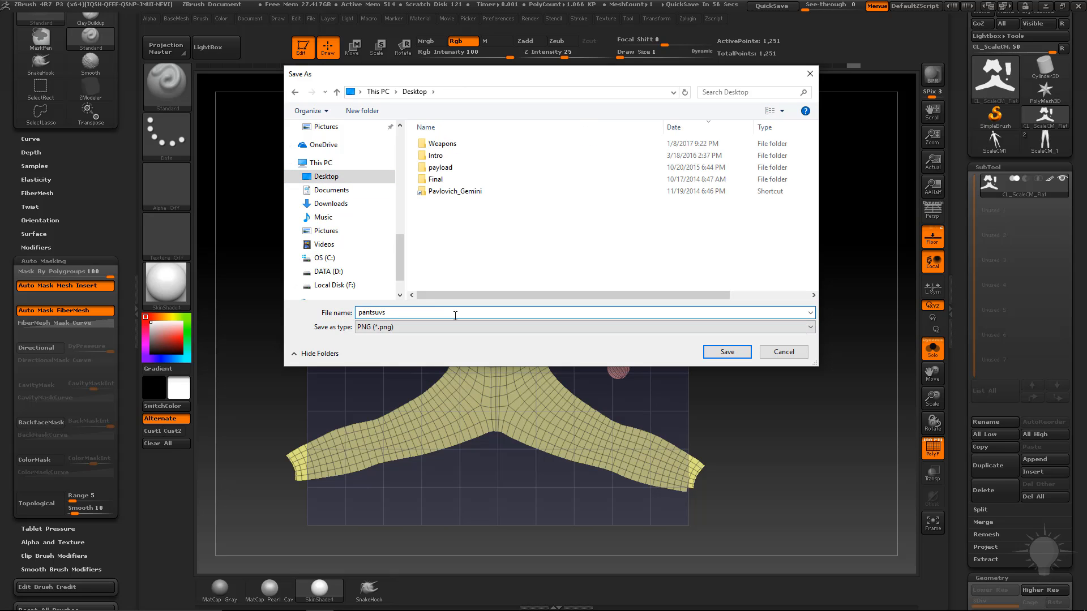
pyautogui.press('Return')
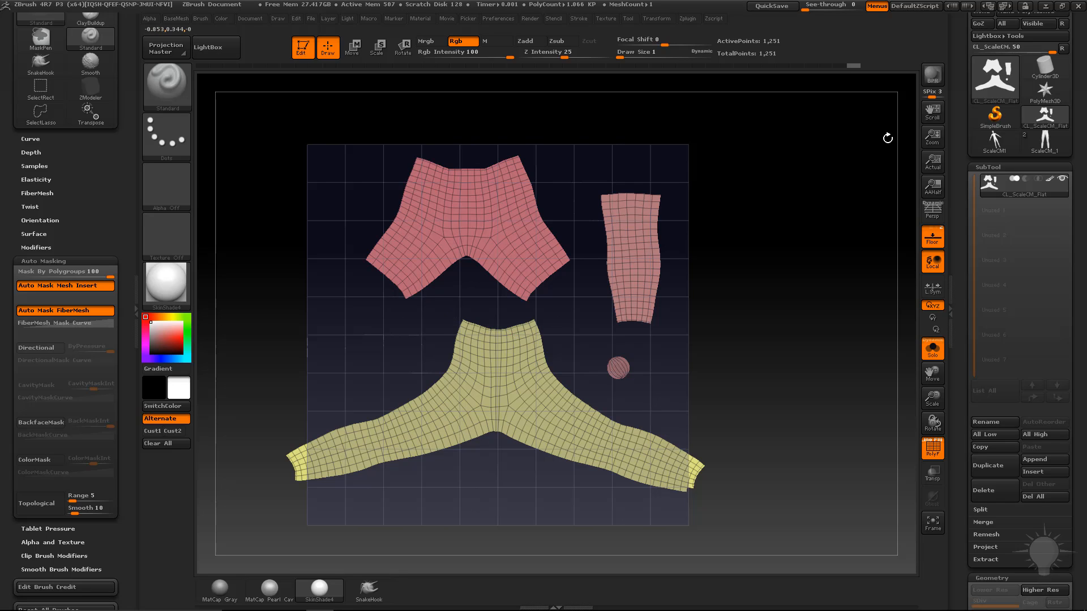
# Toggle the PolyF wireframe and polygroup display off and back on.
pyautogui.click(928, 448)
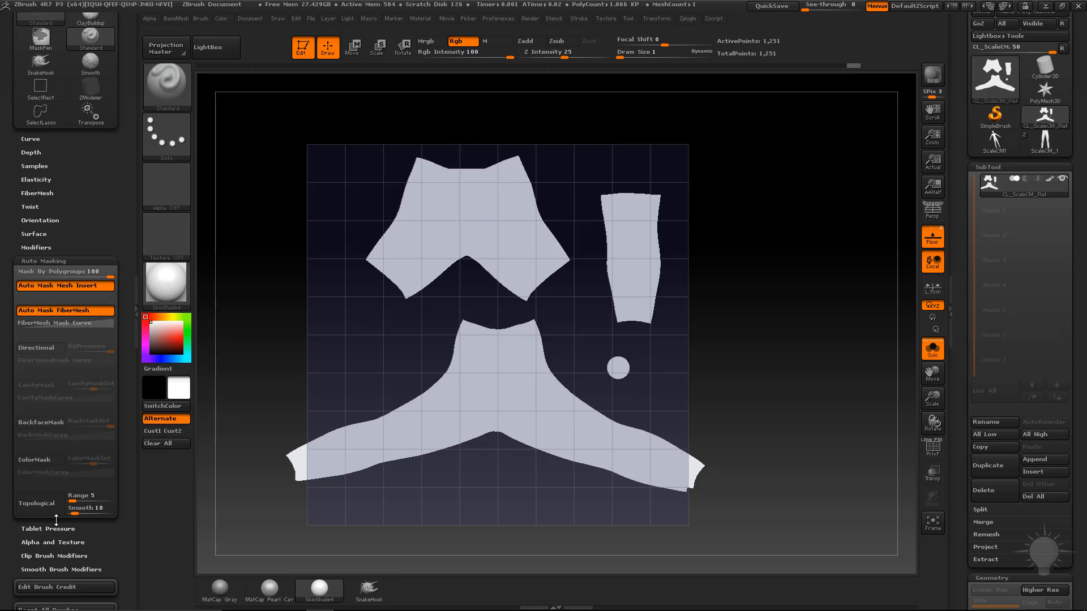
pyautogui.moveTo(119, 538); pyautogui.dragTo(130, 445)
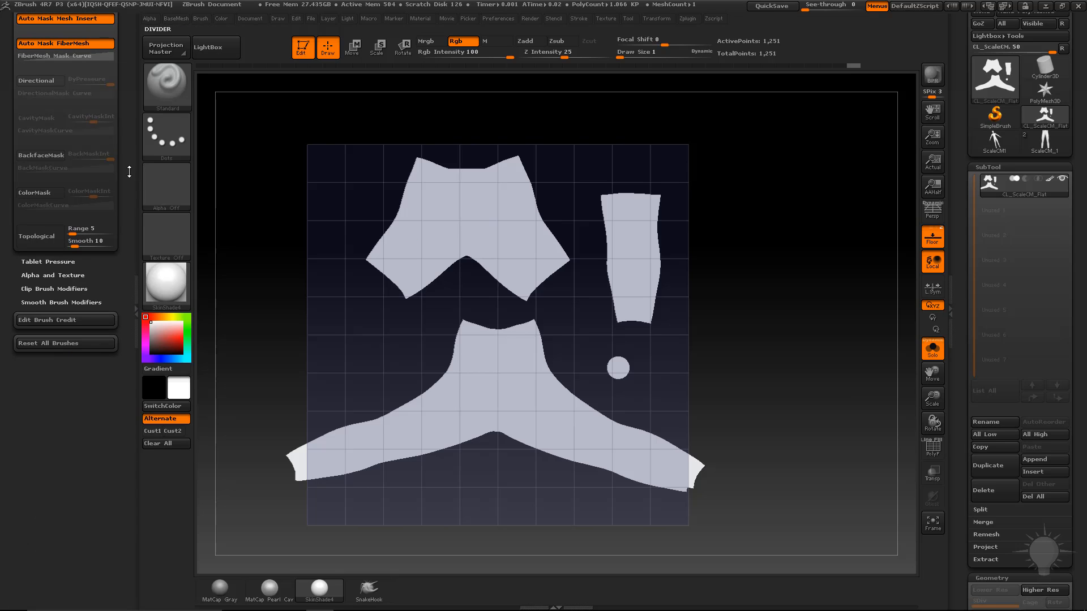
pyautogui.moveTo(129, 171); pyautogui.dragTo(130, 390)
pyautogui.click(933, 448)
pyautogui.moveTo(88, 146); pyautogui.dragTo(91, 311)
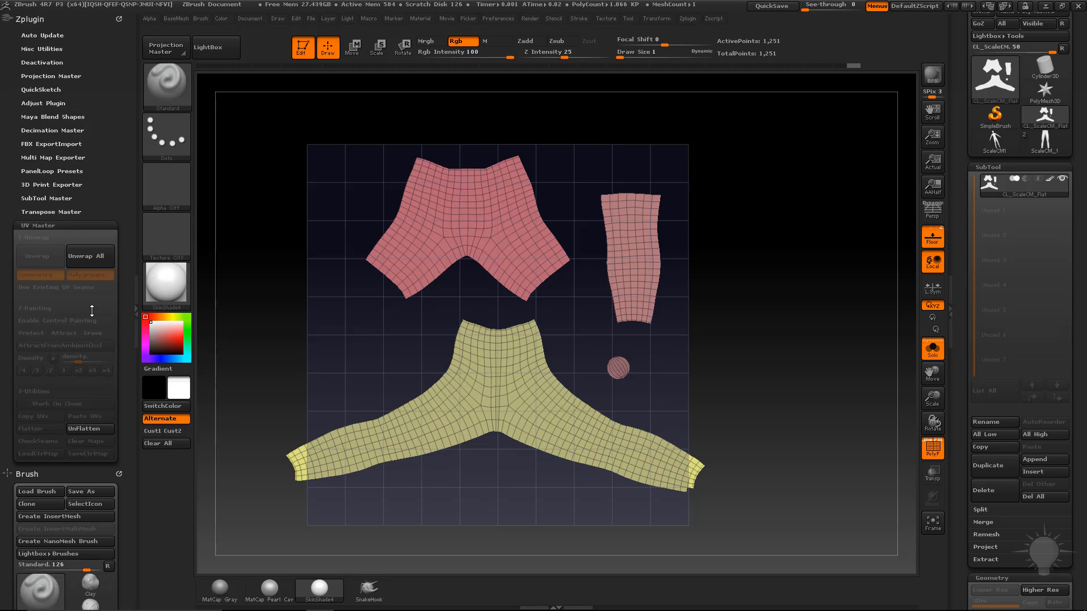
# UnFlatten the mesh, Copy UVs, and Paste UVs onto the original leggings tool.
pyautogui.click(77, 431)
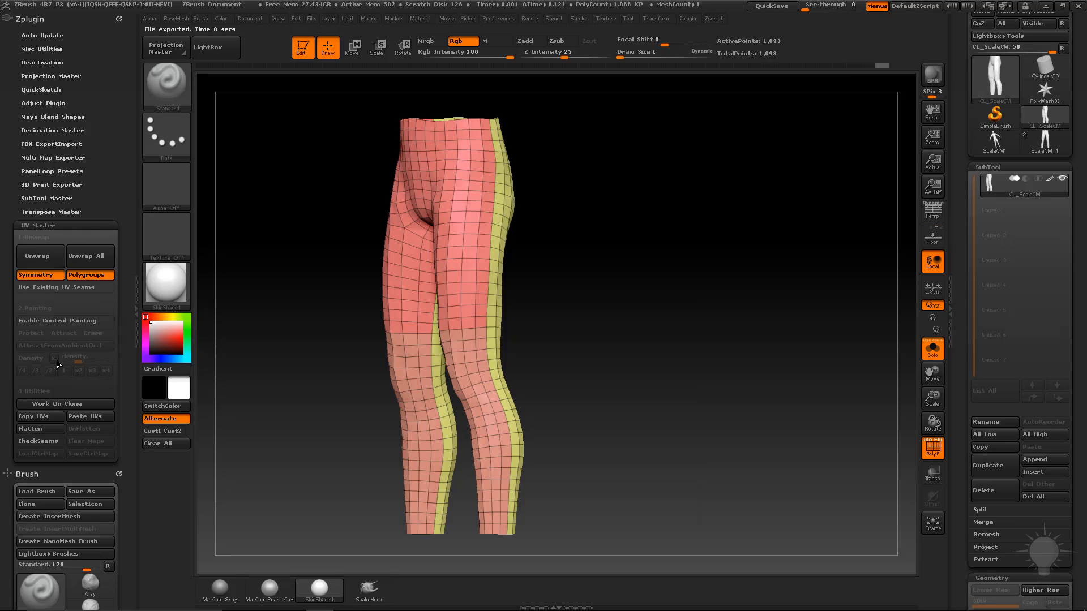
pyautogui.click(45, 417)
pyautogui.click(1045, 147)
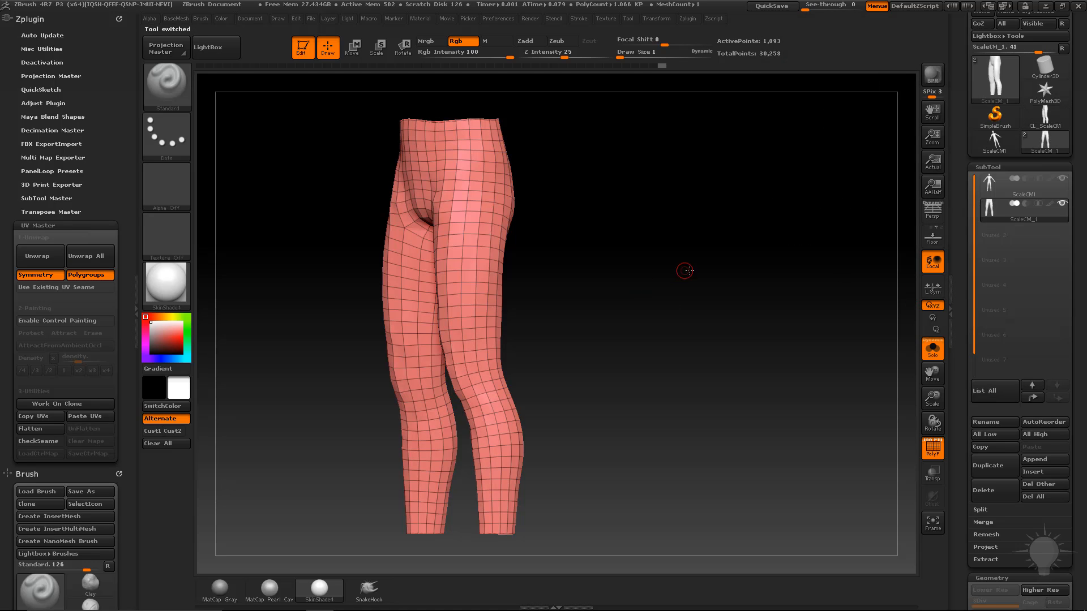
pyautogui.moveTo(685, 270); pyautogui.dragTo(705, 279)
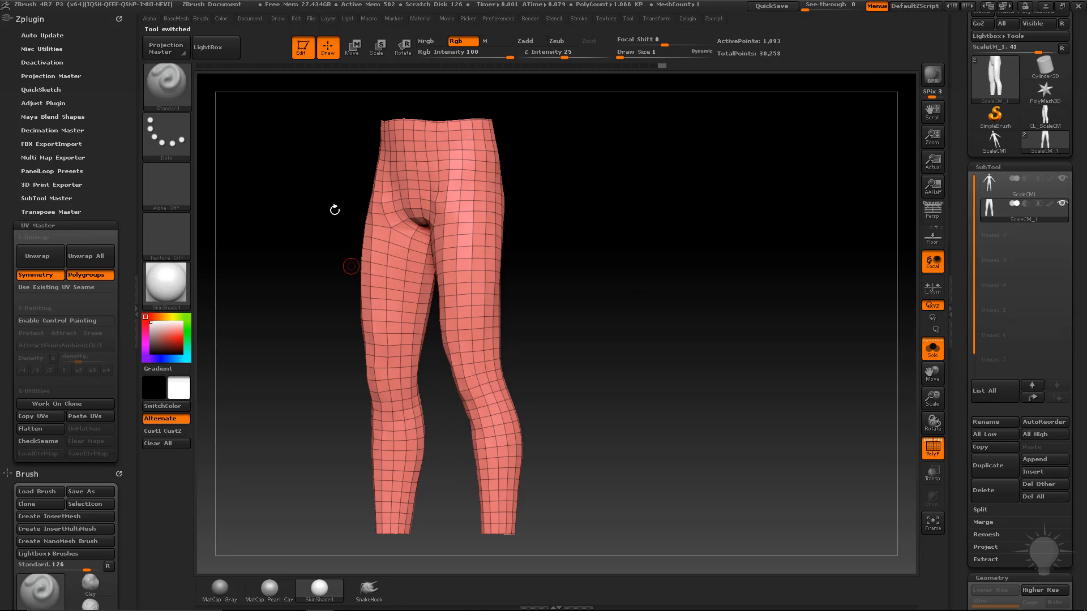
pyautogui.click(81, 421)
pyautogui.moveTo(640, 228); pyautogui.dragTo(716, 232)
pyautogui.moveTo(960, 337); pyautogui.dragTo(945, 315)
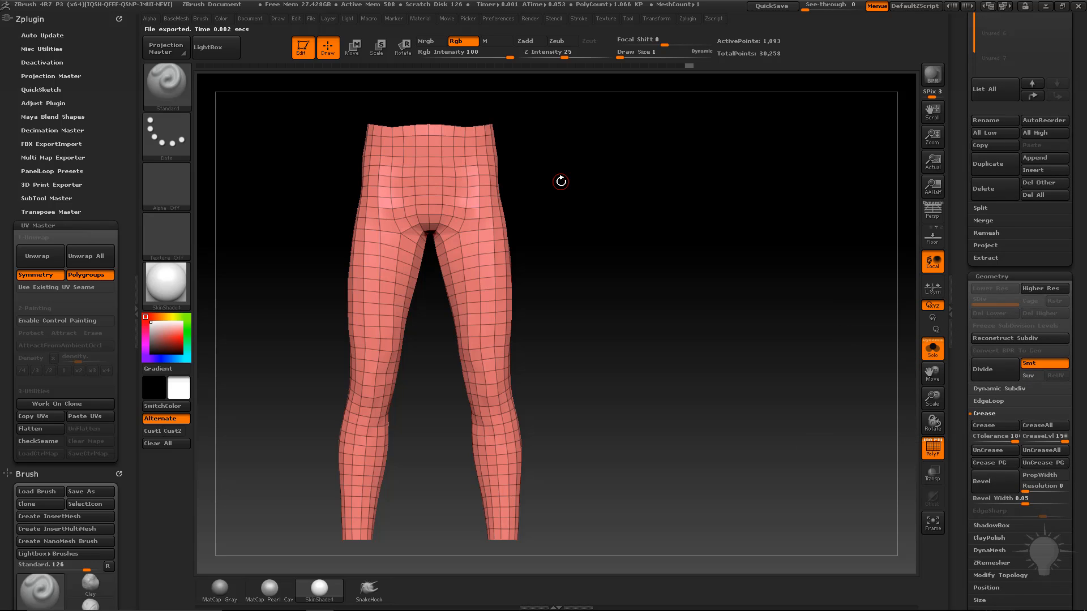
pyautogui.moveTo(535, 172); pyautogui.dragTo(646, 168)
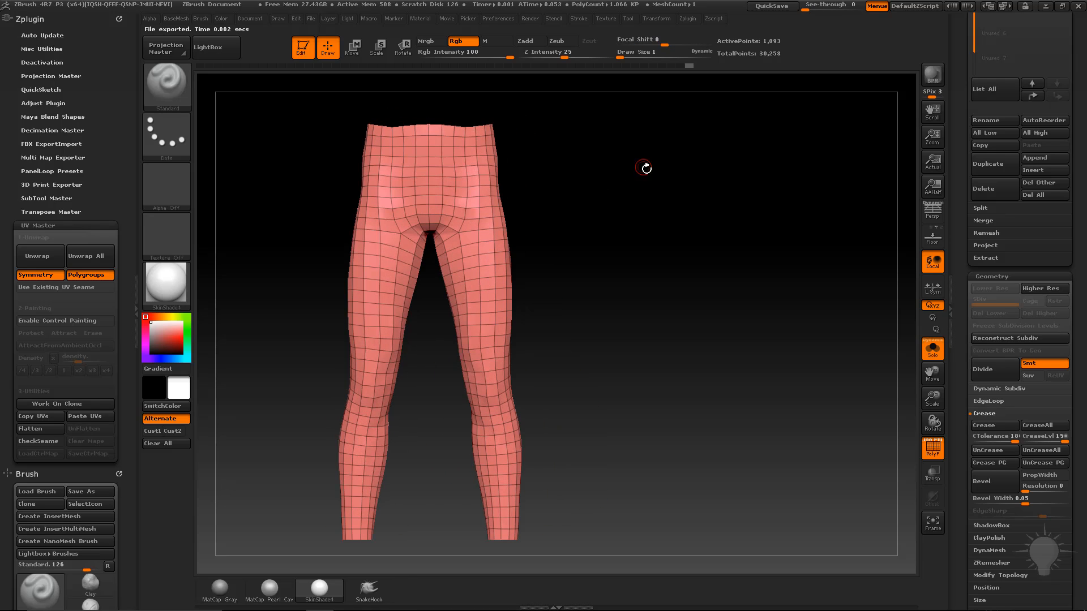
pyautogui.moveTo(787, 180); pyautogui.dragTo(404, 88)
pyautogui.moveTo(534, 125); pyautogui.dragTo(800, 177)
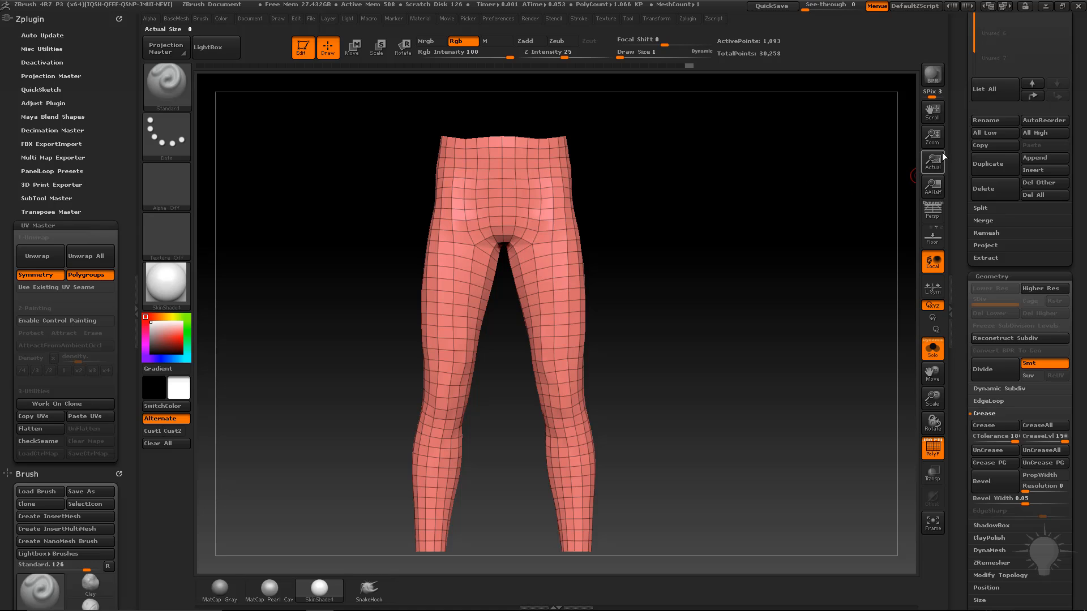
pyautogui.moveTo(963, 164); pyautogui.dragTo(962, 385)
pyautogui.moveTo(676, 174); pyautogui.dragTo(787, 203)
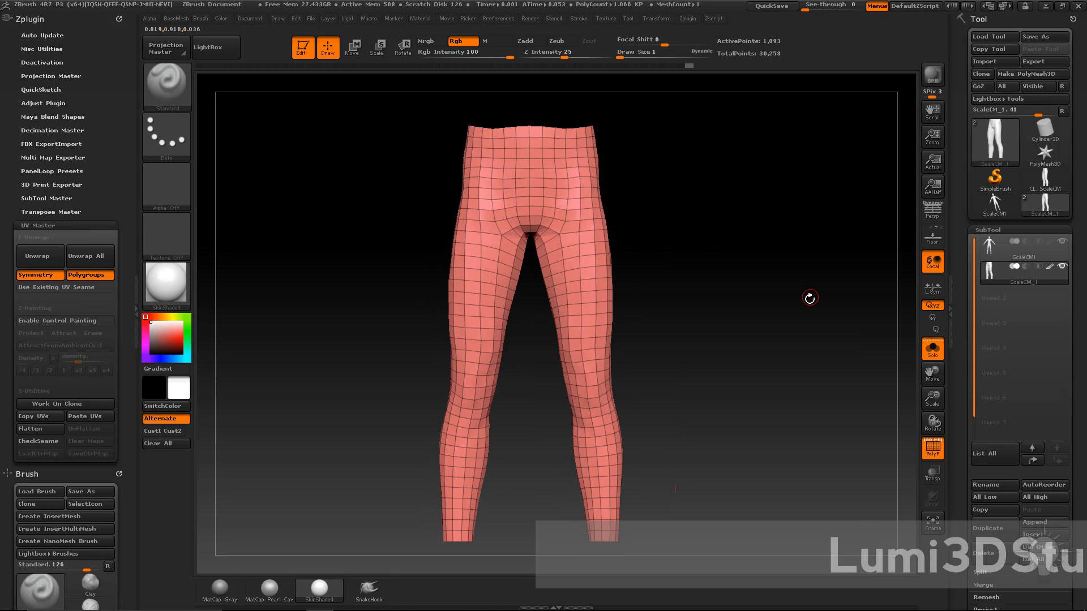